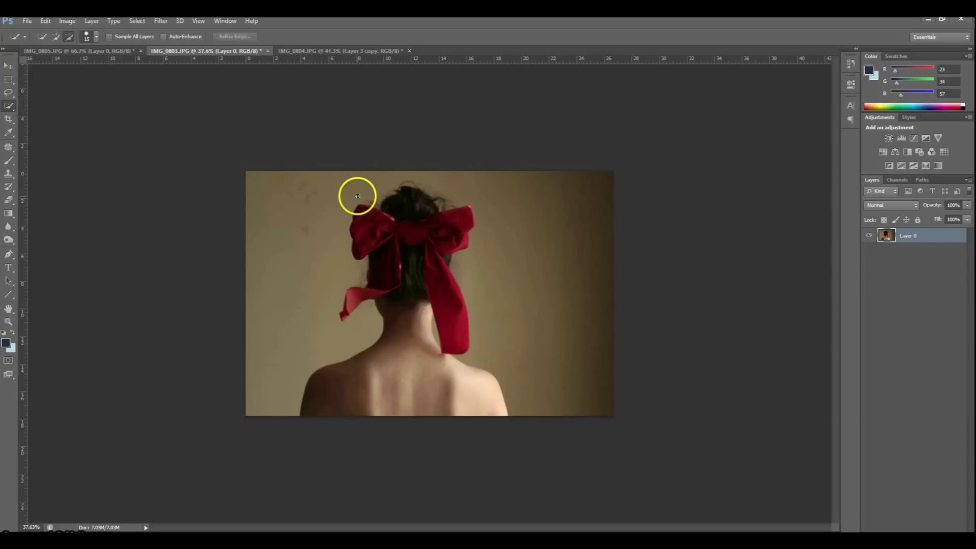
Move the IMG_0805 photo into IMG_0803 as a new layer and line up its bow with the one below.
scroll(332, 156, down, 4)
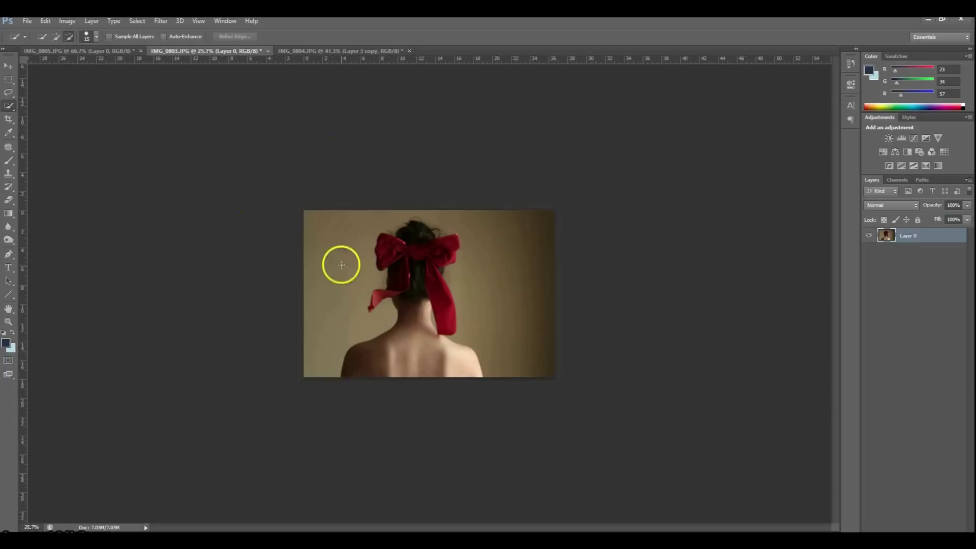
scroll(341, 265, up, 3)
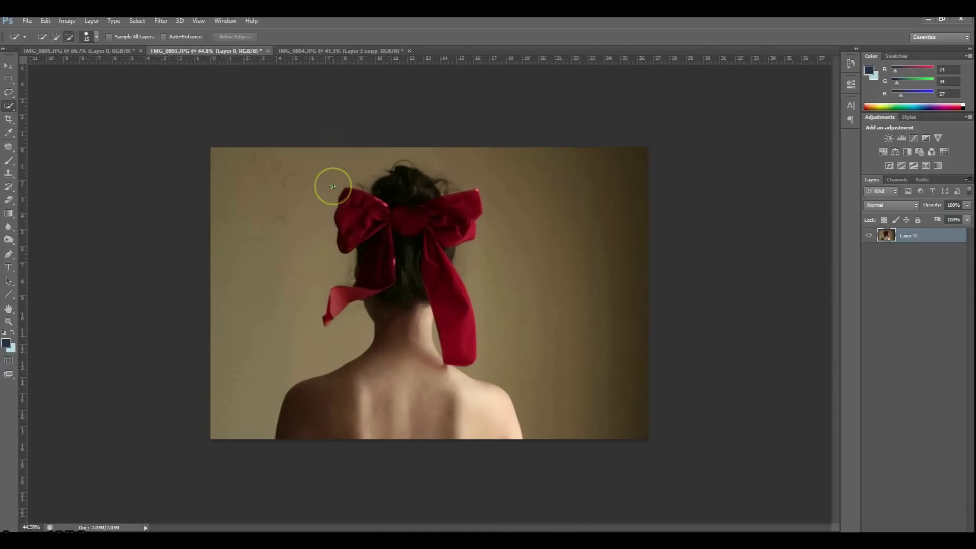
click(114, 51)
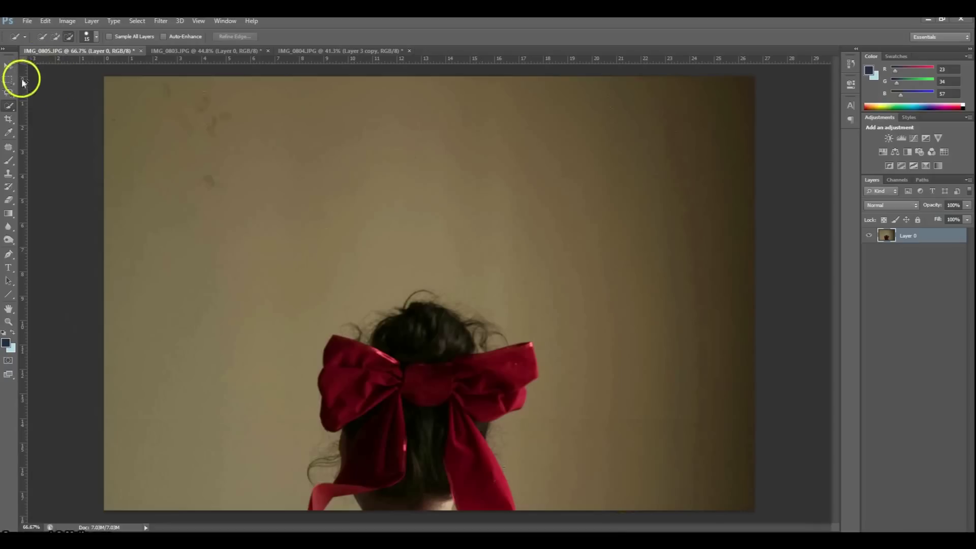
click(9, 66)
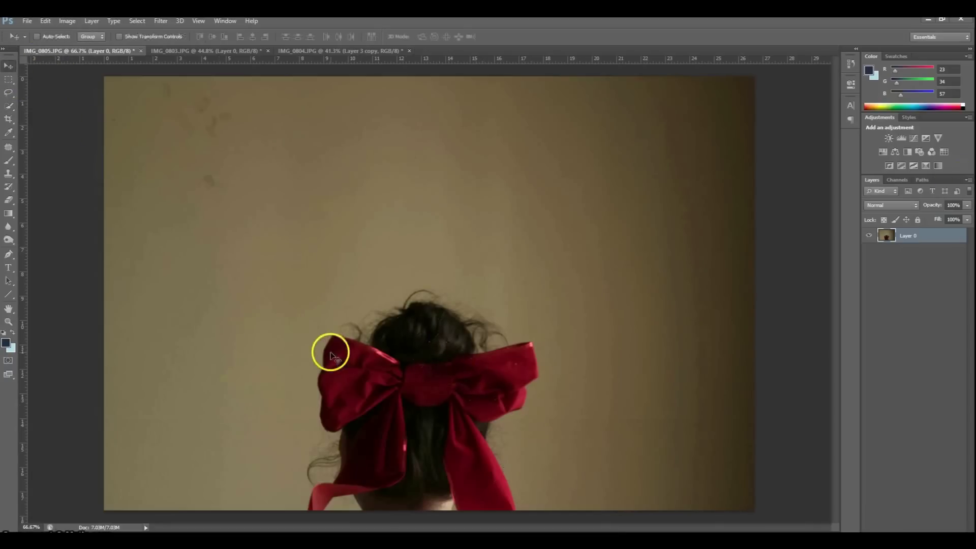
drag(330, 354, 370, 161)
scroll(574, 299, down, 3)
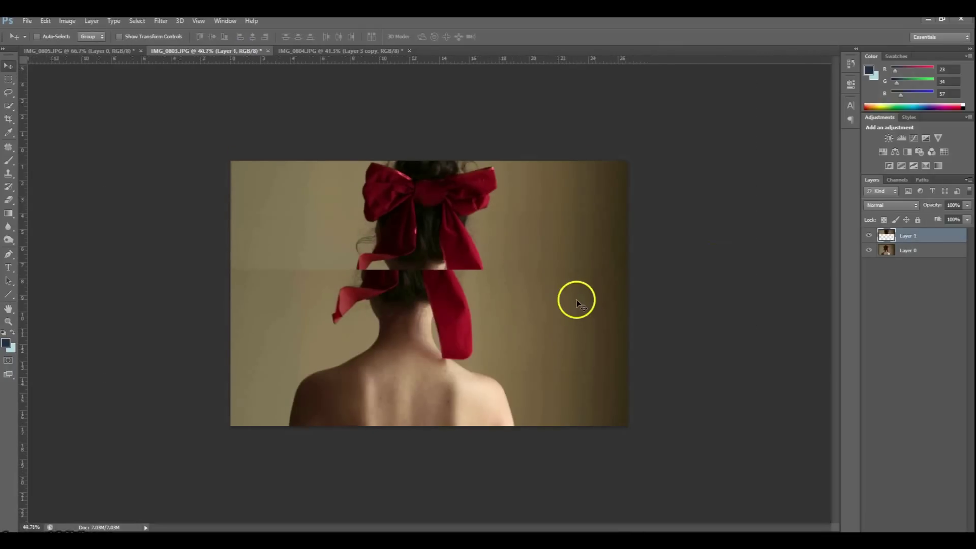
drag(540, 205, 529, 240)
Extend the canvas upward to a square 1 x 1 crop so the wall above the head is included.
scroll(528, 240, down, 6)
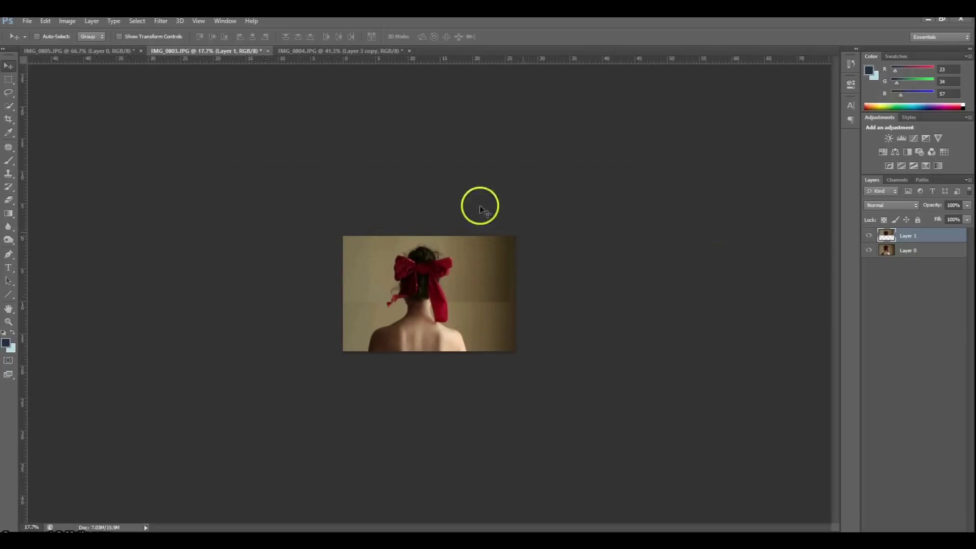
key(c)
drag(425, 236, 426, 234)
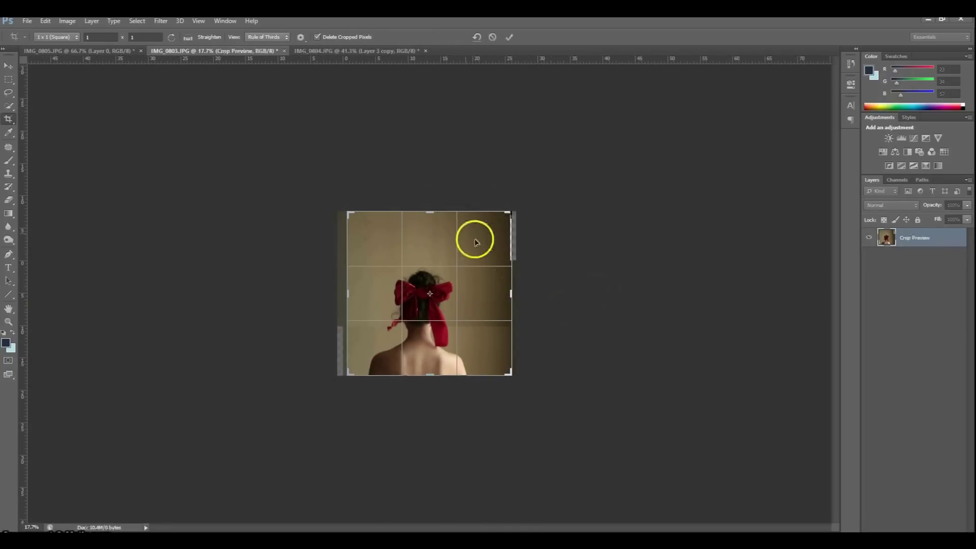
drag(430, 211, 430, 210)
key(Return)
scroll(452, 352, up, 11)
Shift Layer 1 slightly to match the head below and scale it up to about 102–103%.
key(v)
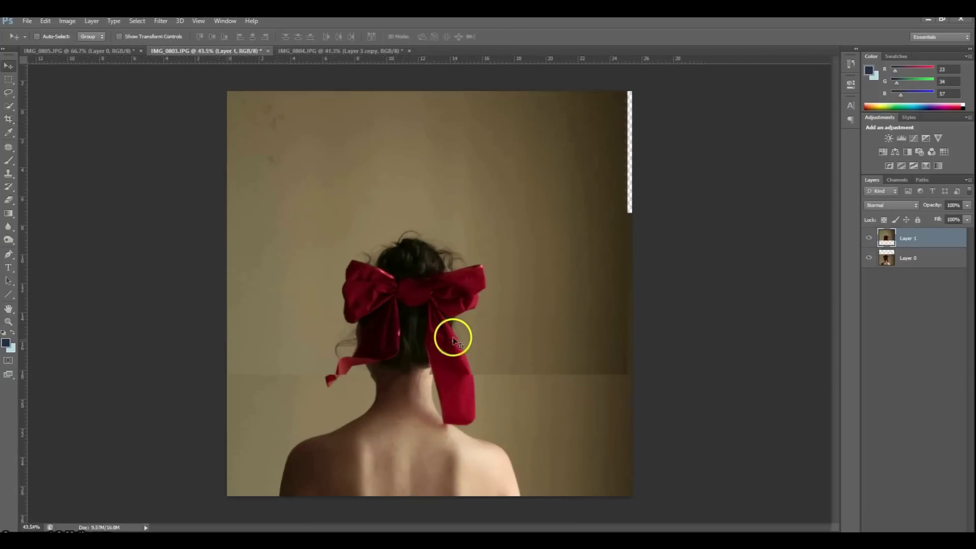
drag(450, 350, 447, 337)
scroll(447, 337, down, 3)
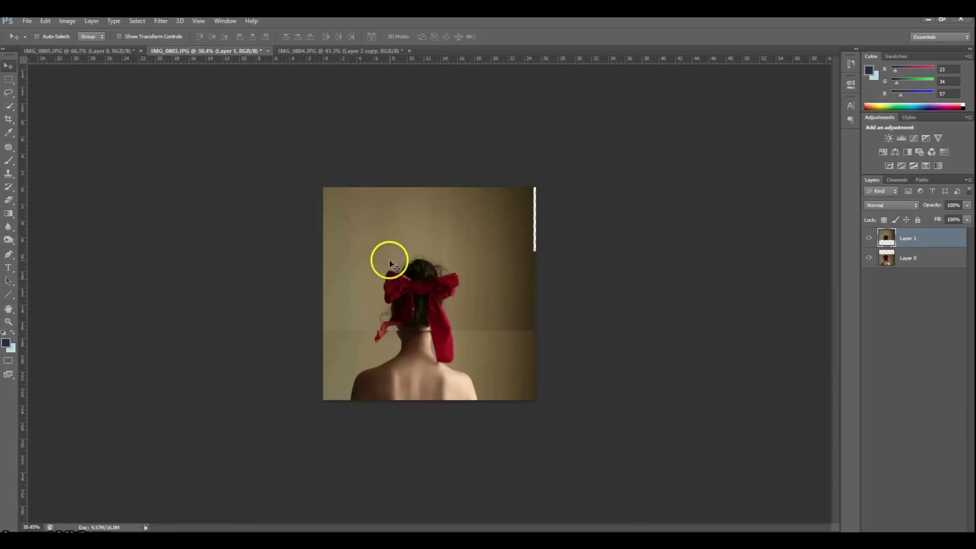
scroll(362, 194, up, 2)
key(ctrl+t)
drag(272, 131, 272, 130)
Nudge the scaled Layer 1 down and right to line up with the body below, and apply the transformation.
key(Down)
key(Down)
key(Down)
key(Down)
key(Down)
key(Down)
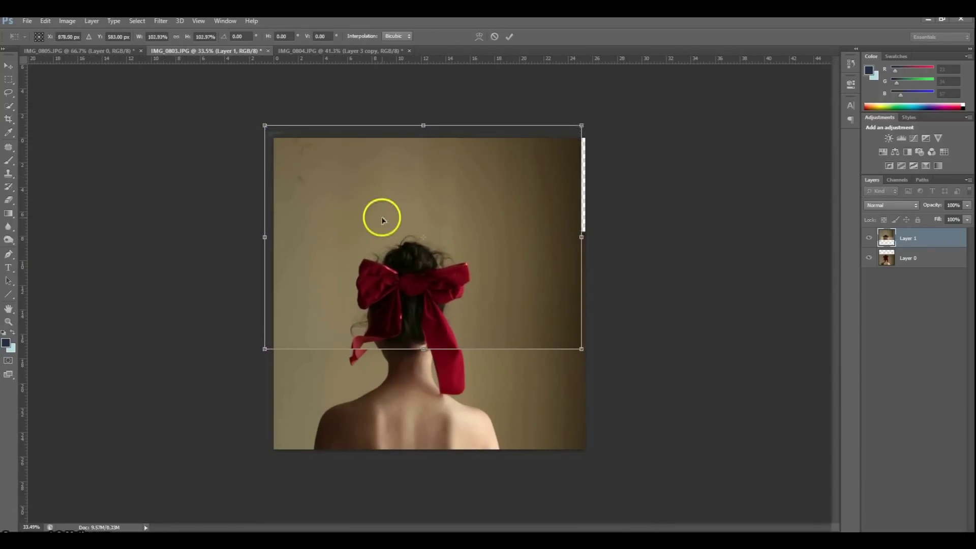
key(Right)
key(Right)
key(Right)
key(Right)
key(Right)
key(Right)
key(Right)
key(Right)
key(Right)
key(Right)
key(Right)
key(Right)
key(Right)
key(Right)
key(Right)
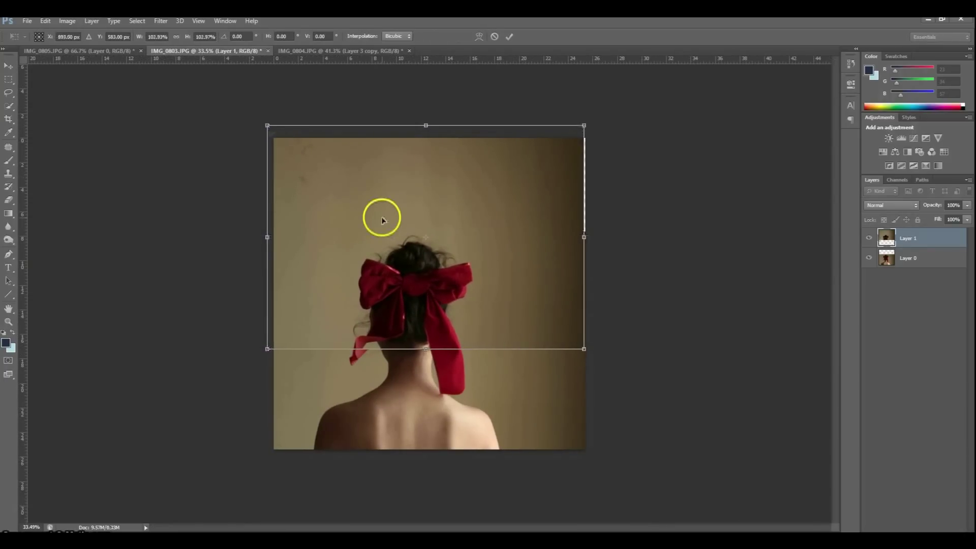
key(Return)
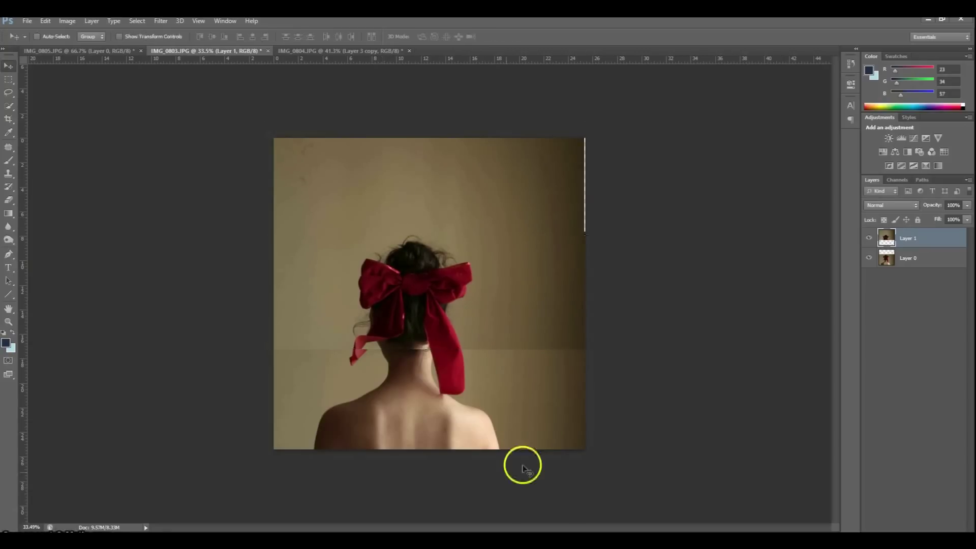
Erase Layer 1's lower edge across the neck and wall with a size 200 eraser, comparing the blend with the layer hidden.
key(e)
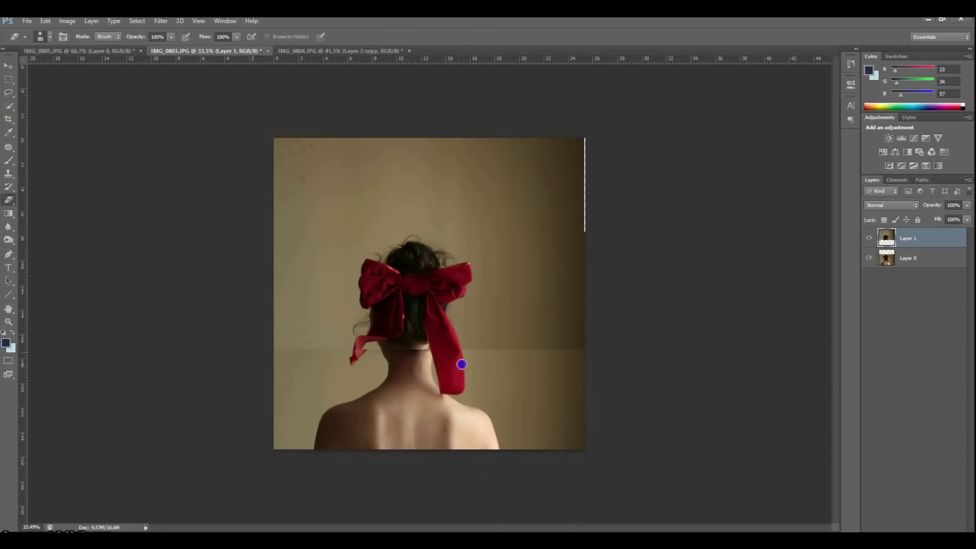
drag(430, 345, 379, 355)
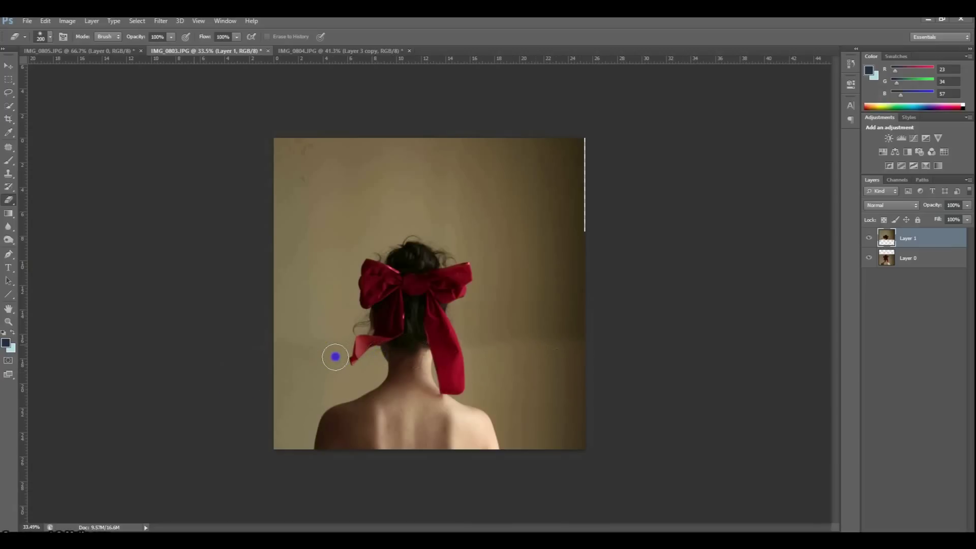
click(869, 239)
click(869, 239)
click(869, 239)
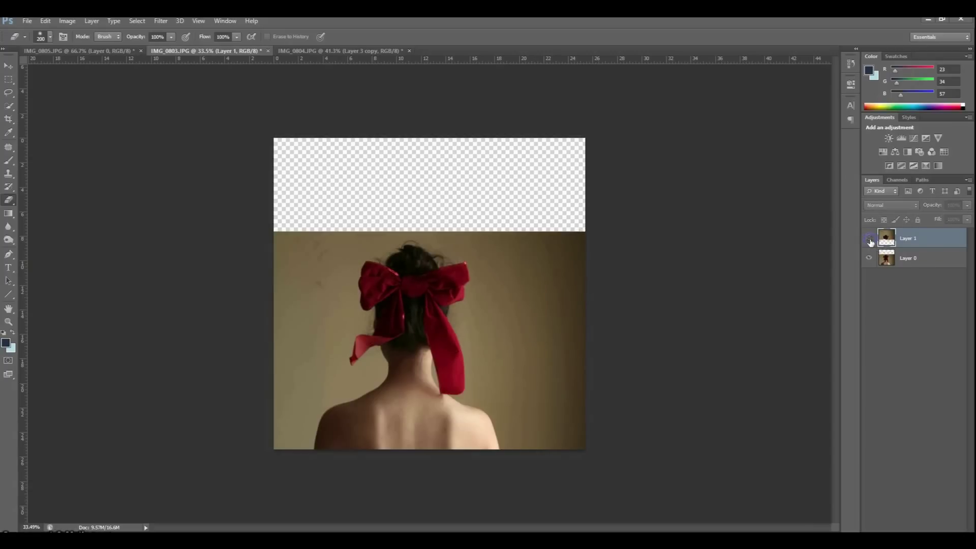
click(869, 239)
Erase Layer 1 over the ribbon and the stray hair beside the neck, undo the last stroke, and compare with the layer hidden.
click(442, 304)
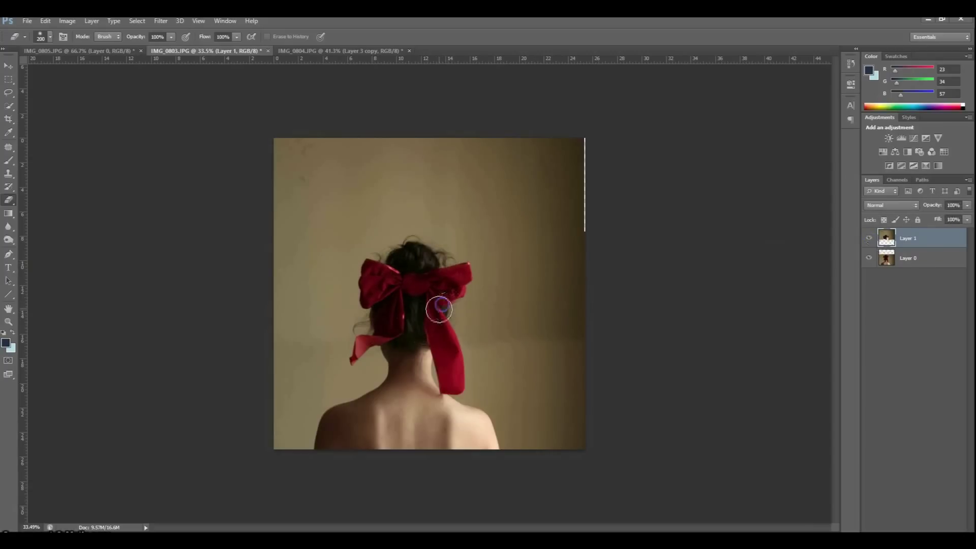
click(357, 320)
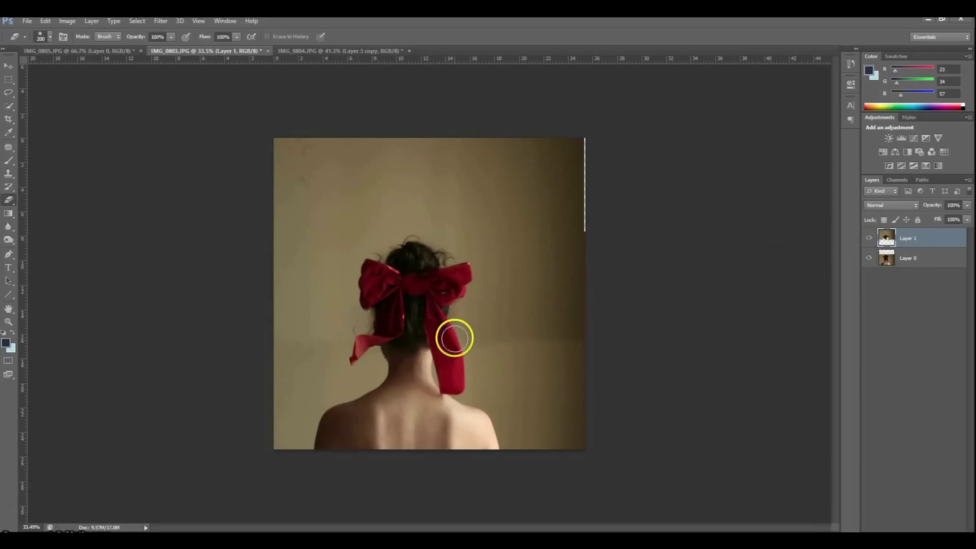
key(ctrl+z)
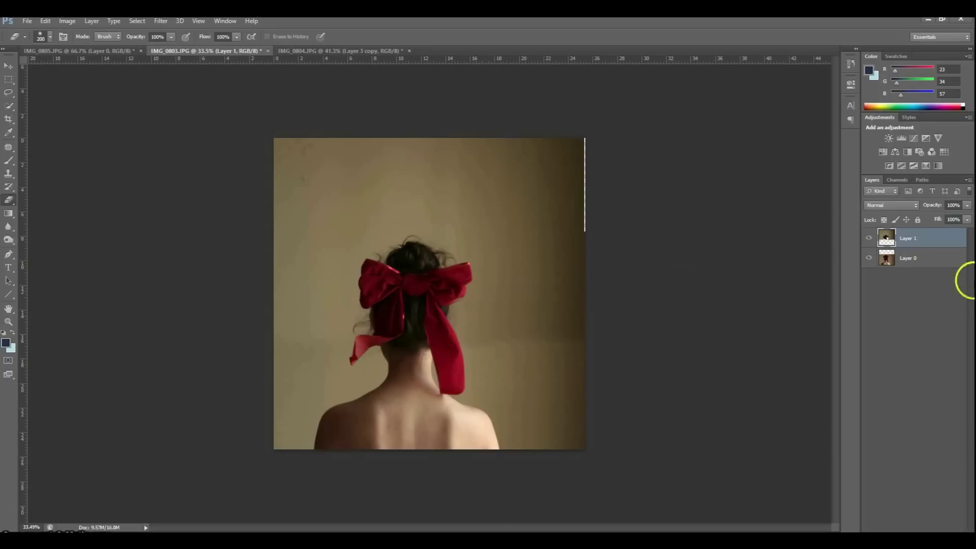
click(869, 238)
click(869, 238)
Duplicate Layer 1 and Layer 0, merge the two copies into one layer, and hide the original Layer 1.
shift+click(933, 261)
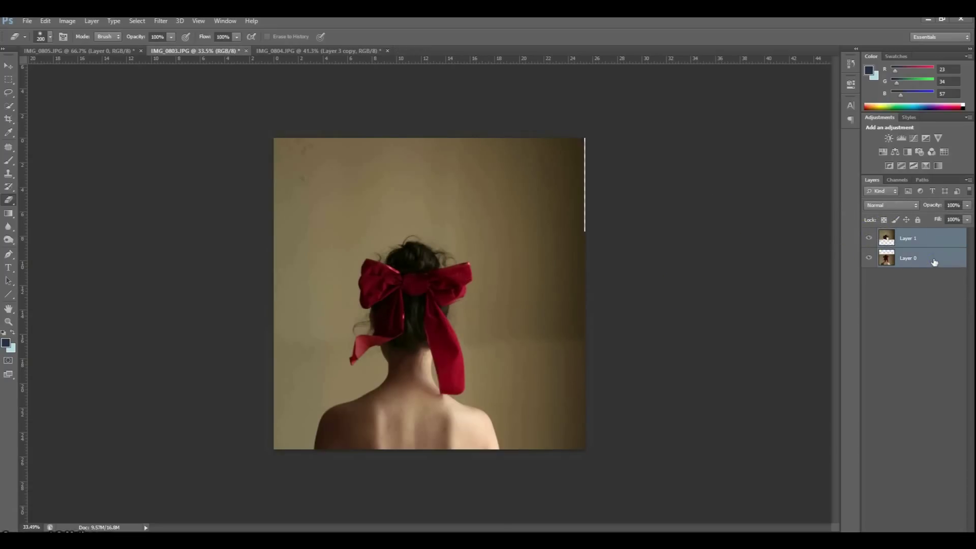
key(ctrl+j)
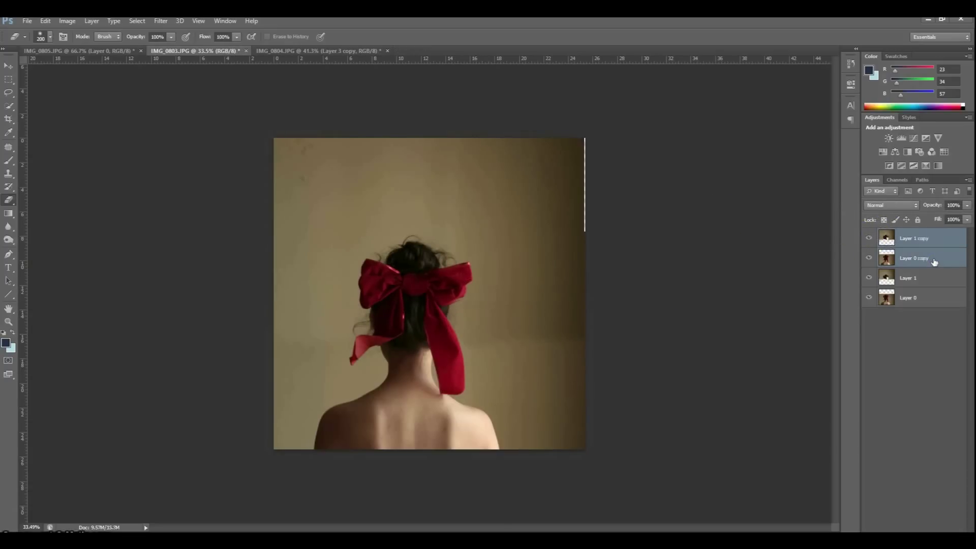
key(ctrl+e)
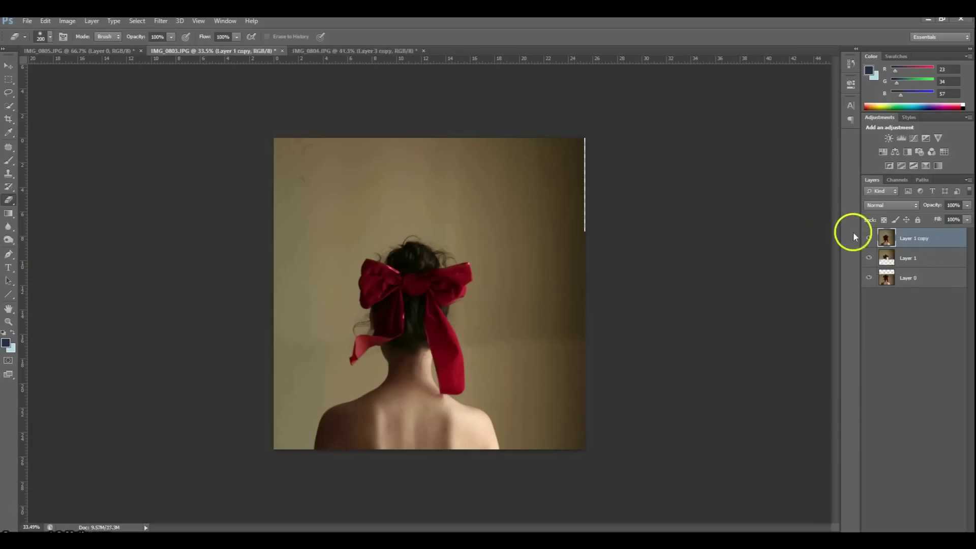
click(866, 238)
click(869, 238)
click(869, 237)
Clone wall texture over the transparent strip at the photo's upper right edge and over the stains near its upper left corner.
key(s)
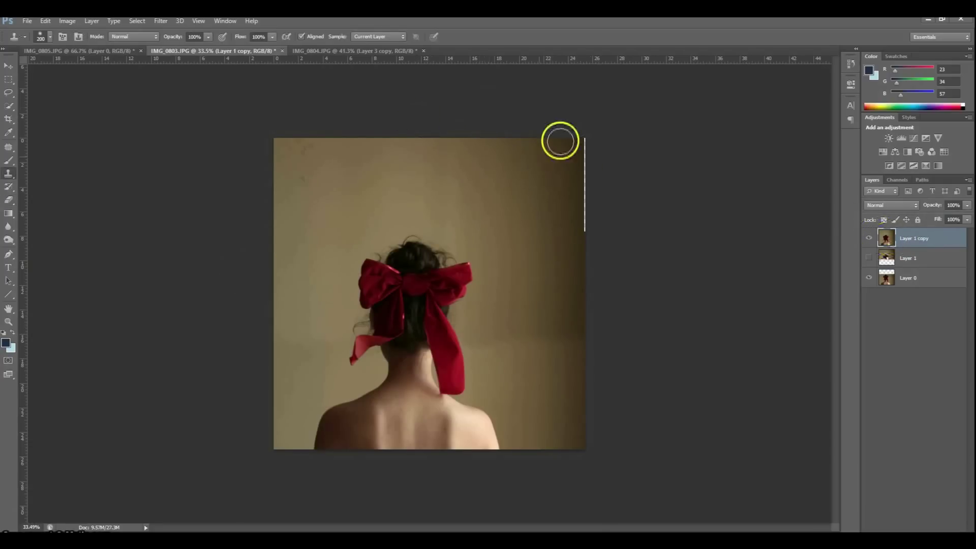
alt+click(576, 142)
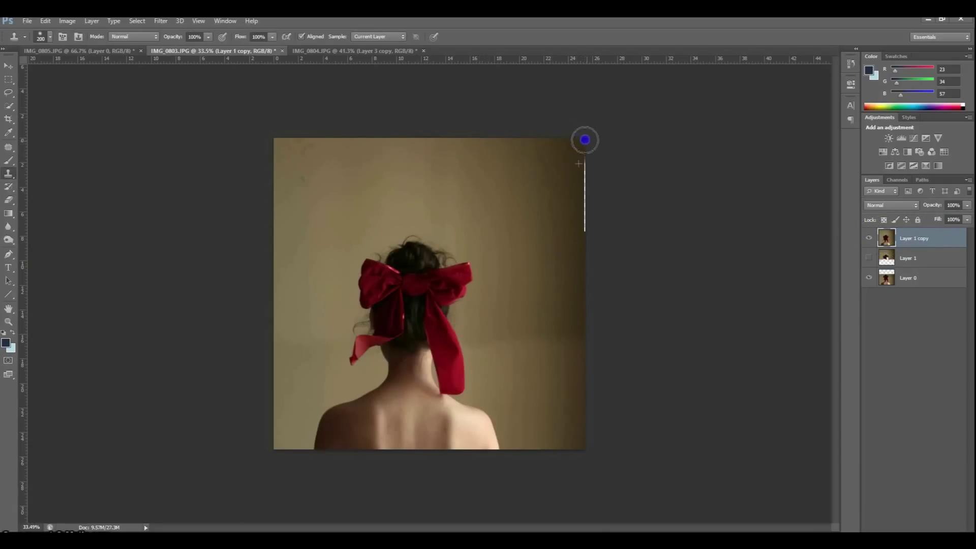
alt+click(573, 201)
alt+click(300, 181)
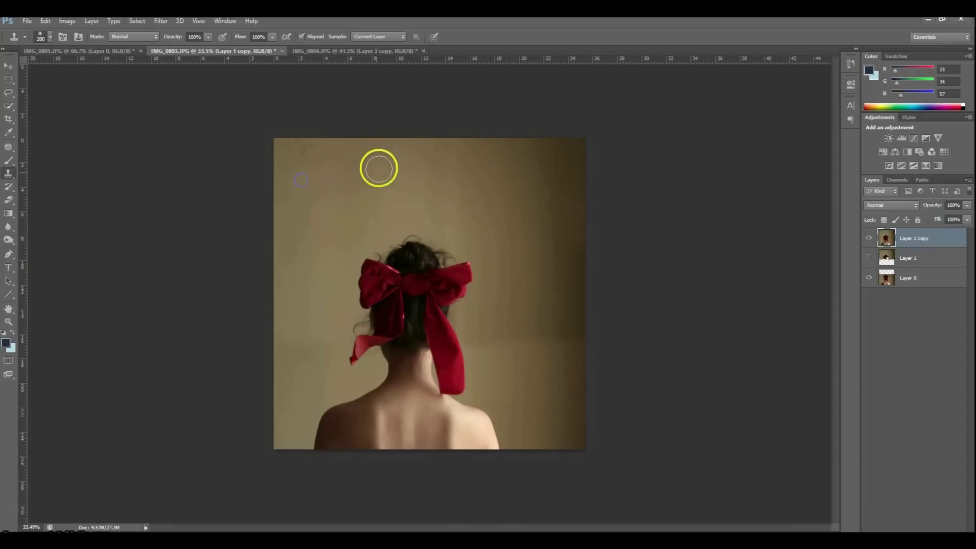
click(305, 152)
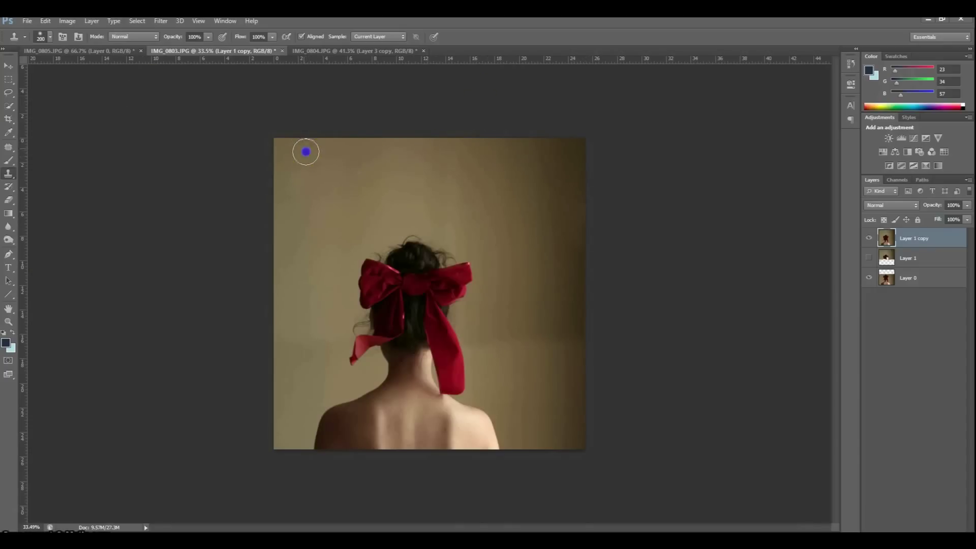
Patch the horizontal seam on the wall right of the ribbon with clean wall texture using the Patch tool.
click(9, 149)
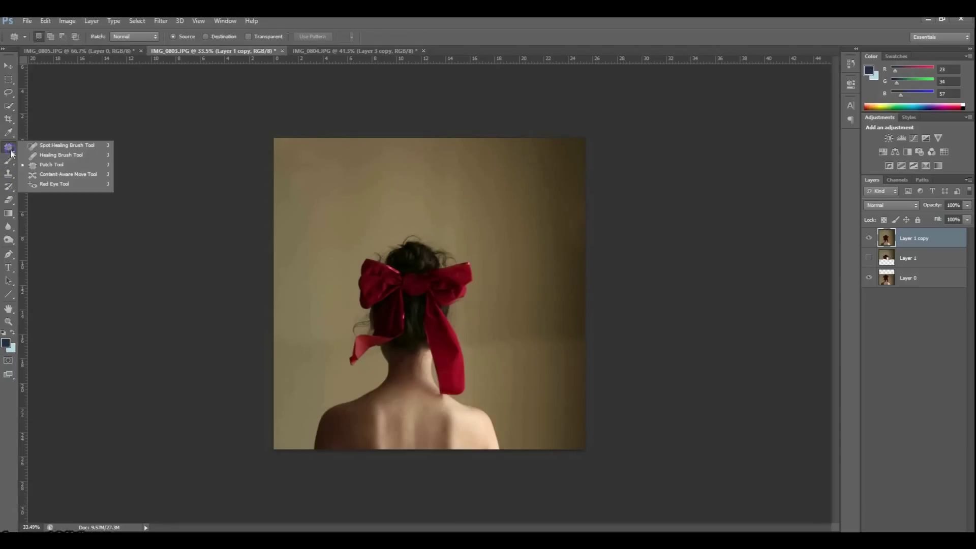
click(53, 164)
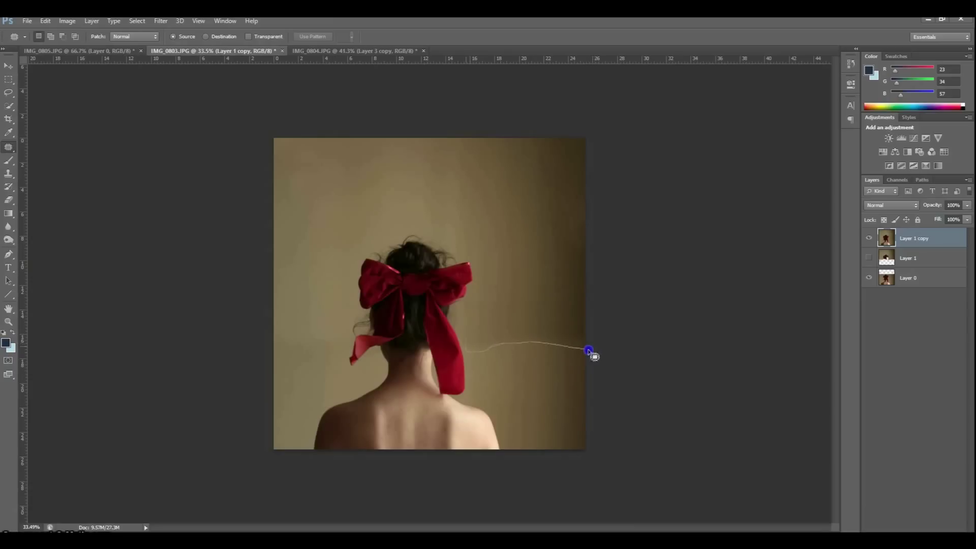
mouse_move(588, 350)
mouse_down()
mouse_move(405, 257)
mouse_move(386, 217)
mouse_up()
click(671, 304)
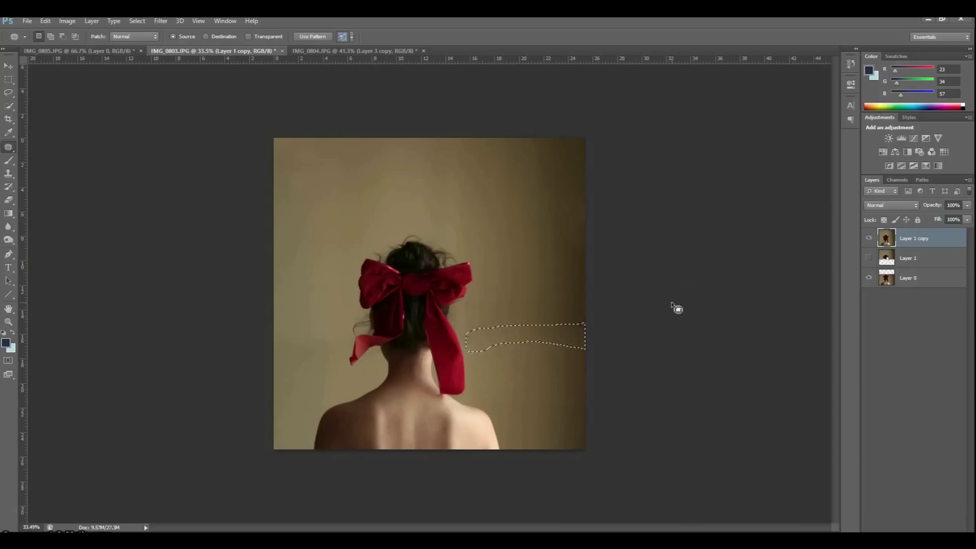
key(ctrl+d)
Patch the remaining uneven band above the seam, between the ribbon and the photo's right edge, and deselect it.
scroll(584, 348, up, 6)
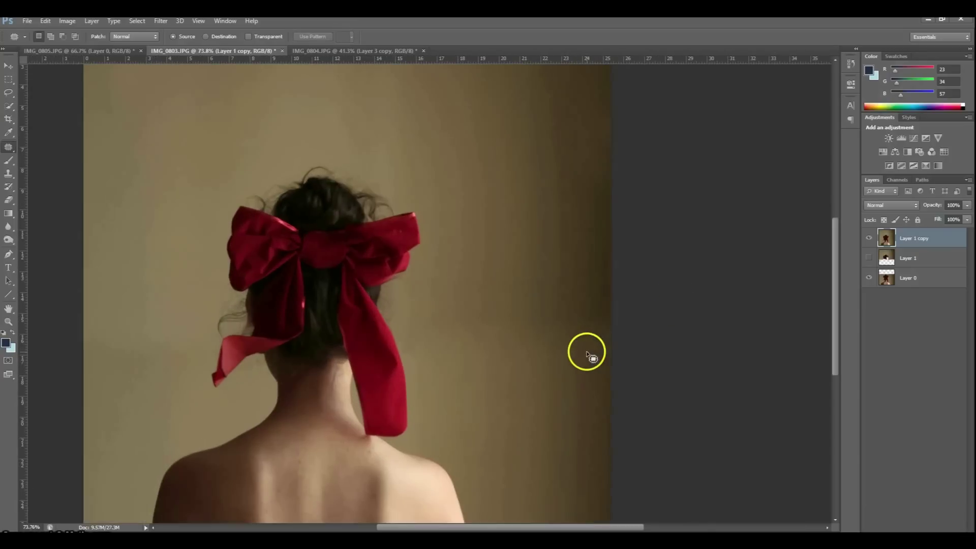
drag(586, 352, 584, 348)
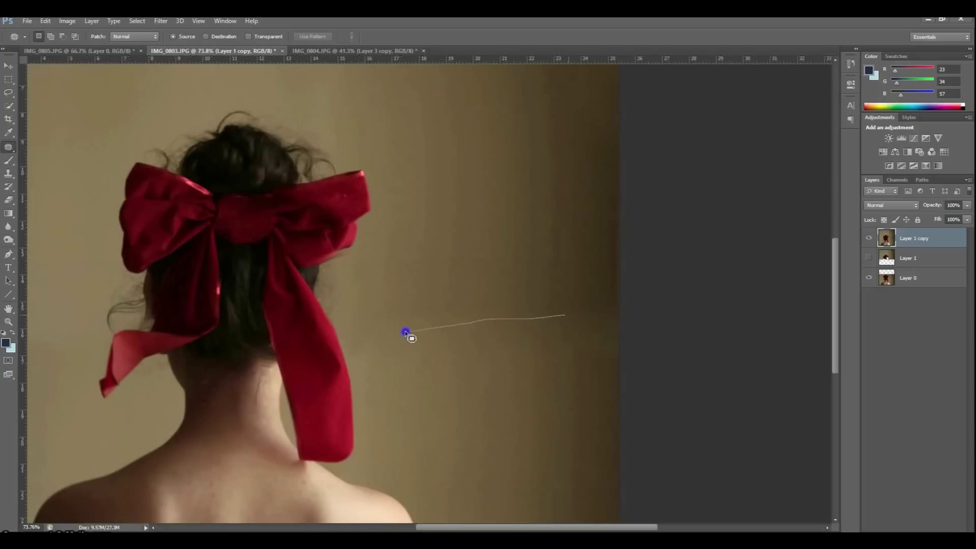
drag(393, 332, 390, 328)
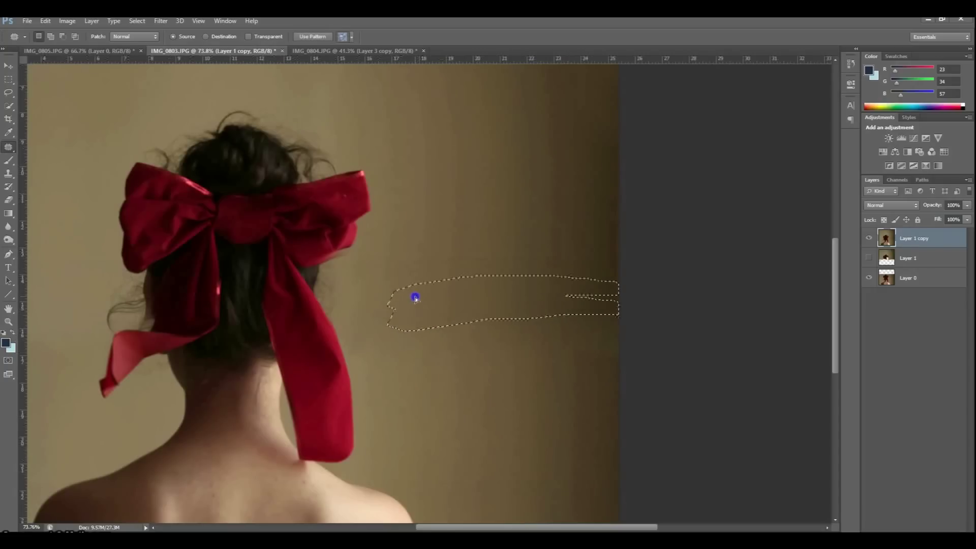
drag(414, 292, 407, 279)
click(646, 309)
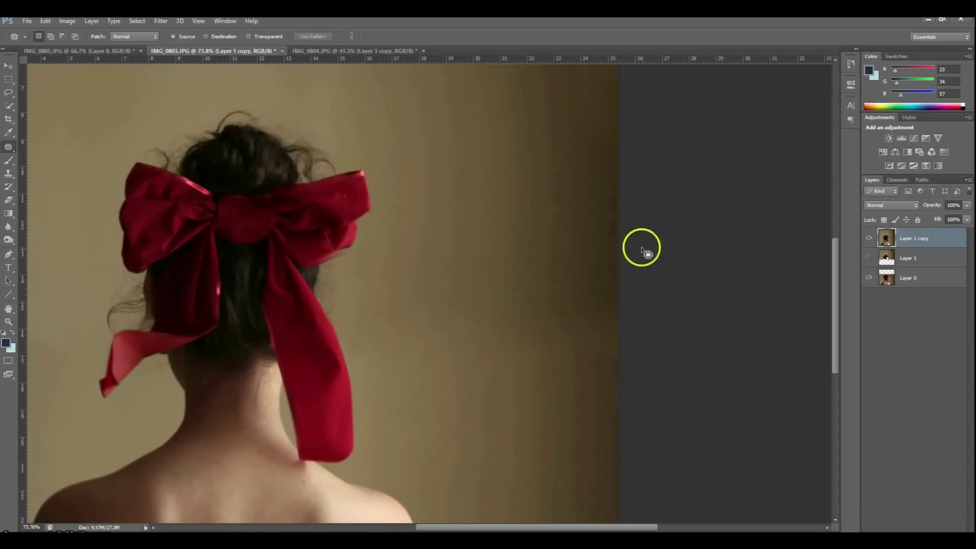
Clone wall texture along the photo's right edge to even out the seam area, and check the overall blend.
key(s)
drag(617, 295, 643, 197)
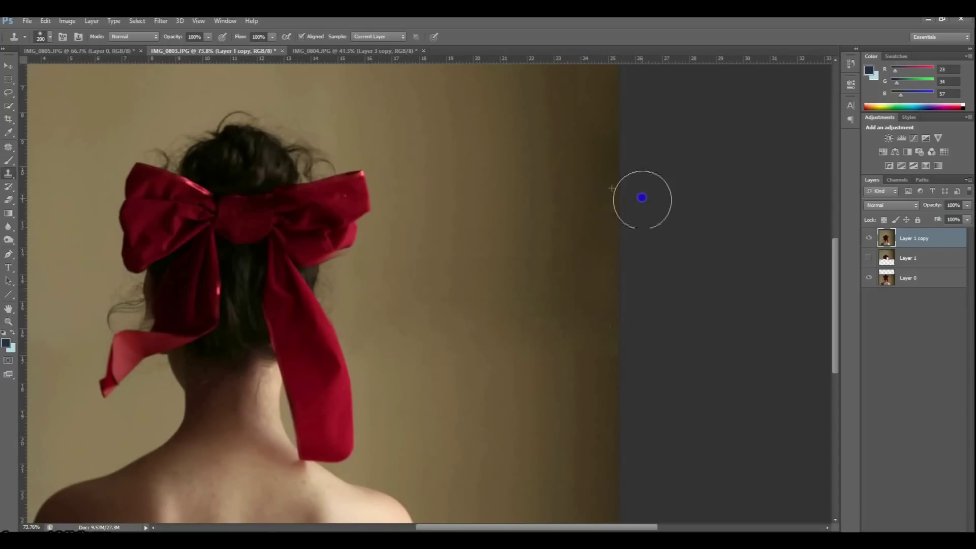
scroll(697, 311, down, 11)
scroll(587, 316, up, 4)
scroll(481, 228, down, 2)
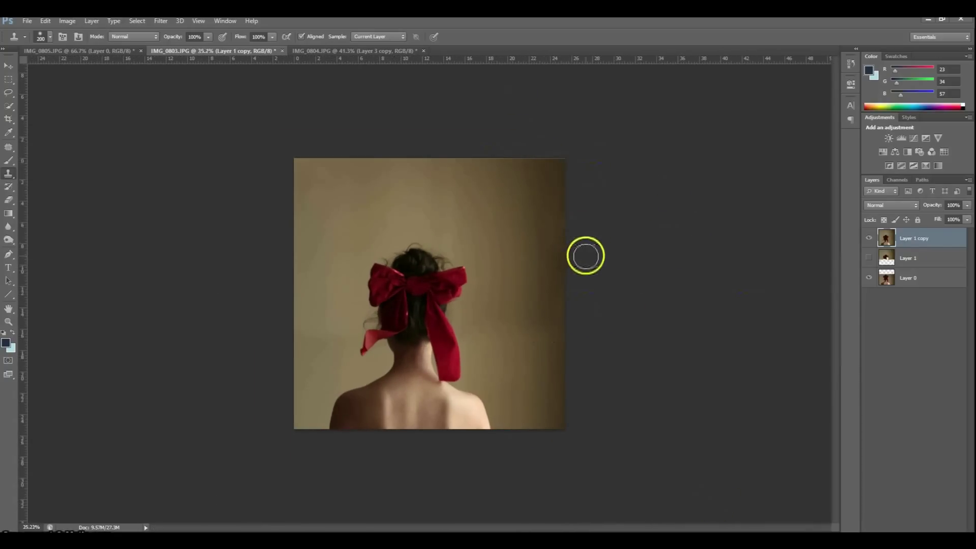
Patch the uneven dark area on the wall at the photo's right edge with cleaner wall texture, deselect it, and check the blend.
scroll(583, 255, up, 2)
click(7, 149)
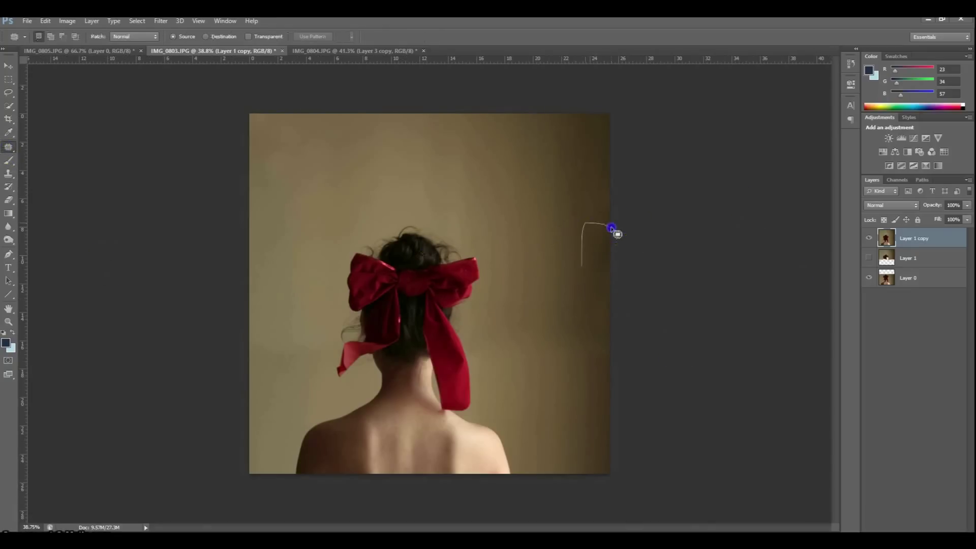
drag(612, 227, 612, 227)
mouse_move(606, 265)
mouse_down()
mouse_move(552, 251)
mouse_move(547, 228)
mouse_up()
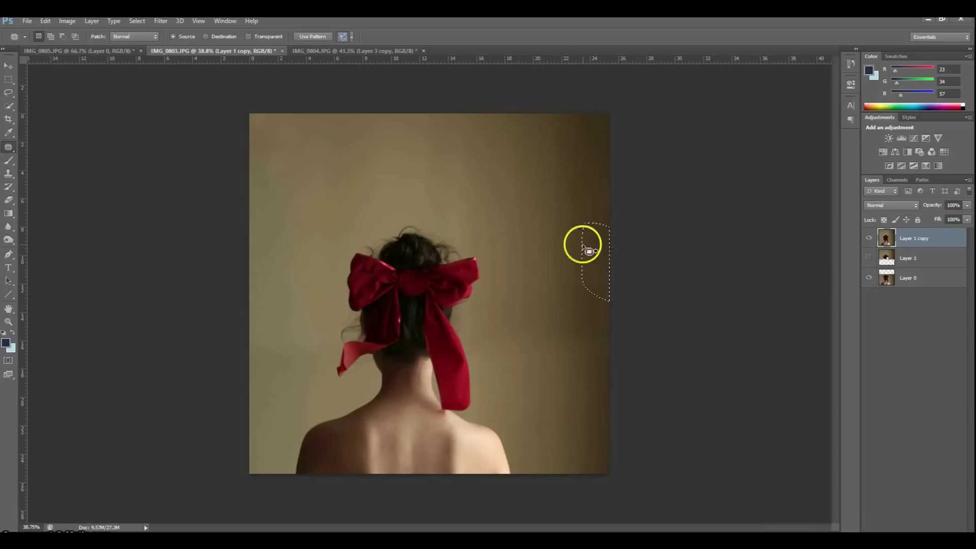
key(ctrl+d)
scroll(616, 355, down, 2)
scroll(621, 359, up, 1)
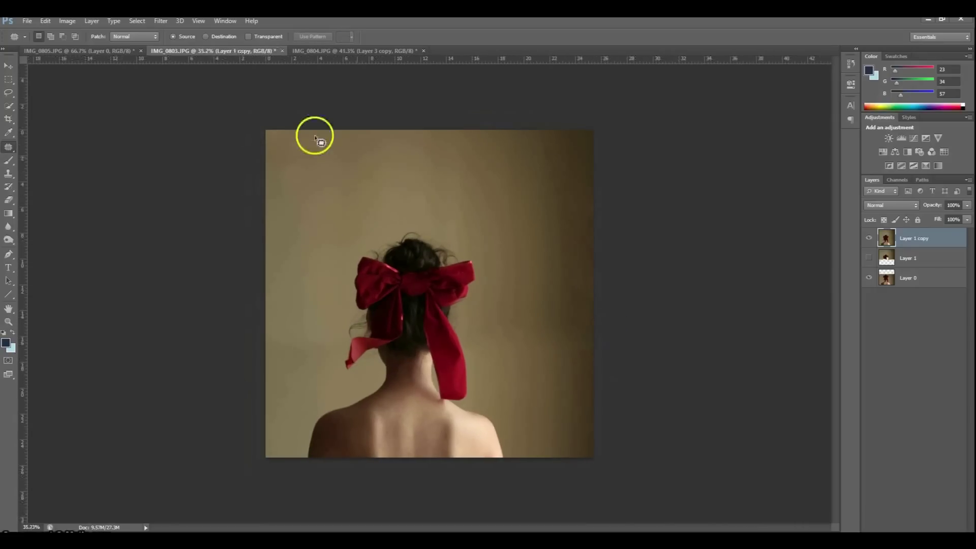
Switch to the IMG_0804.JPG document and compare the image with and without the retouched top layer.
click(306, 50)
click(869, 238)
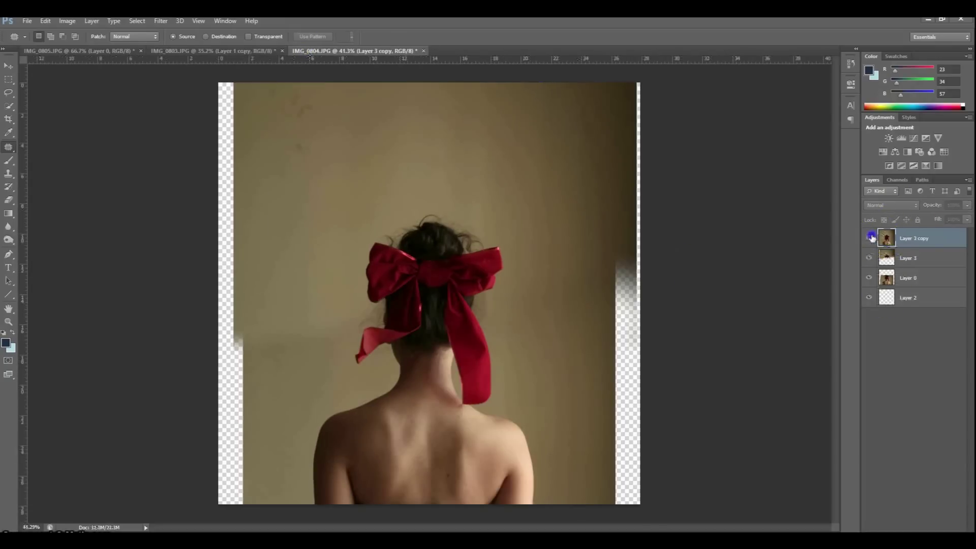
click(869, 238)
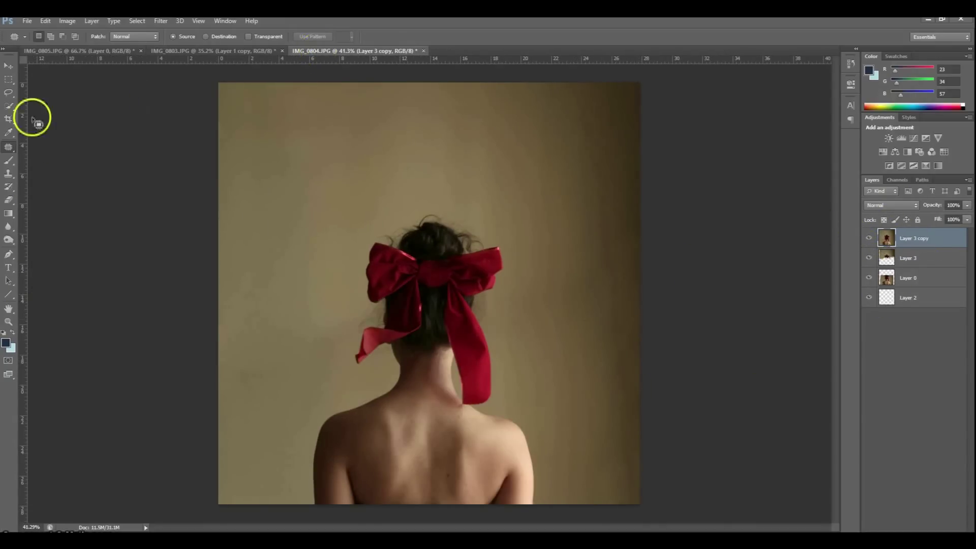
Select the whole wall around the woman with the Quick Selection tool, including the gap between her neck and the hanging ribbon.
click(8, 106)
click(40, 104)
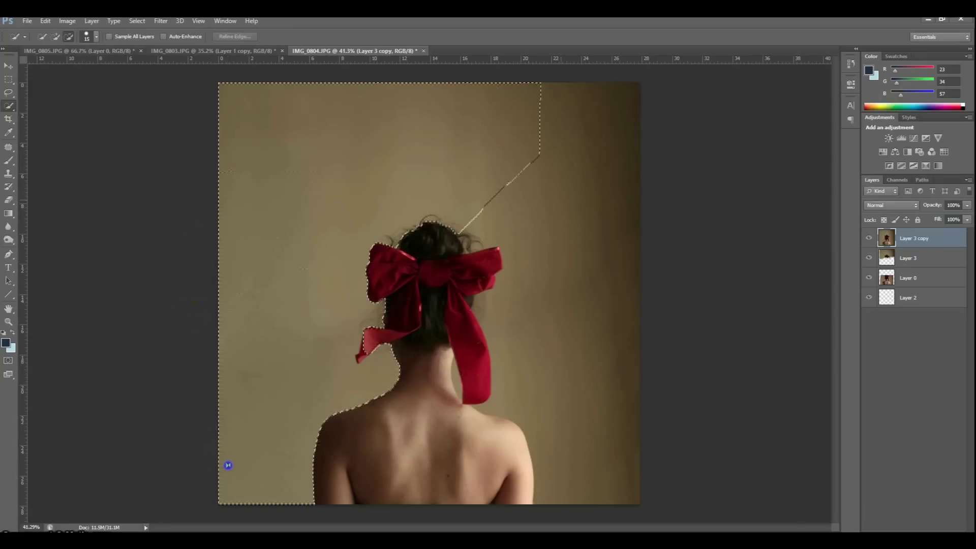
scroll(447, 391, up, 4)
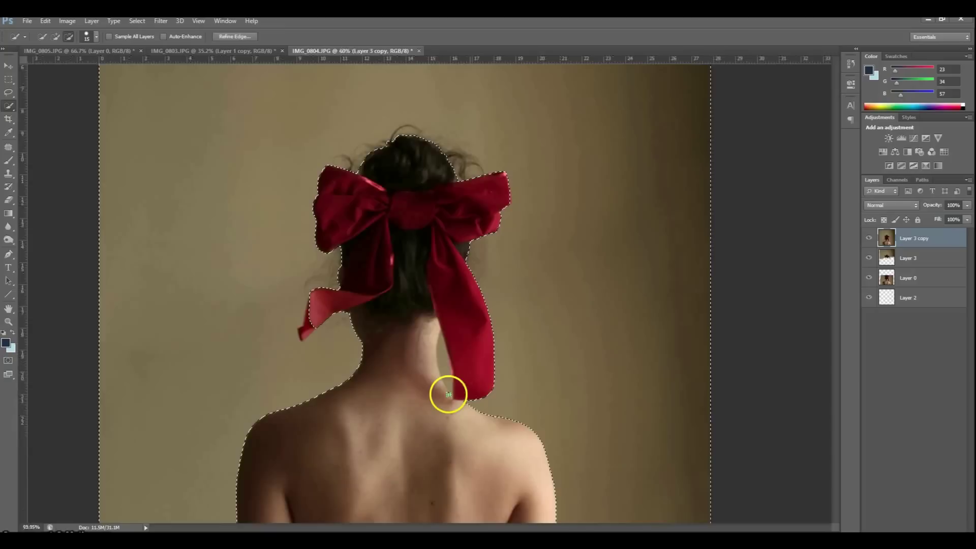
scroll(448, 363, up, 5)
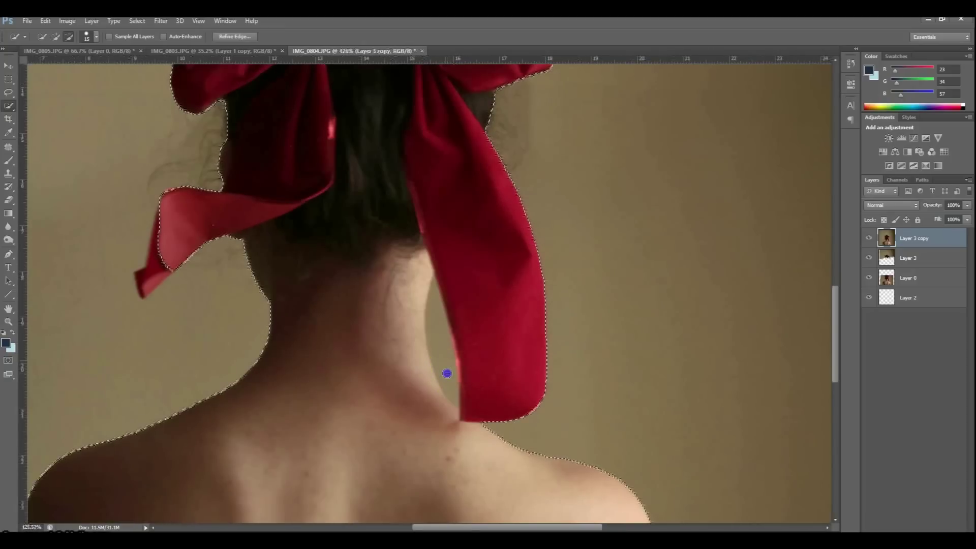
click(56, 36)
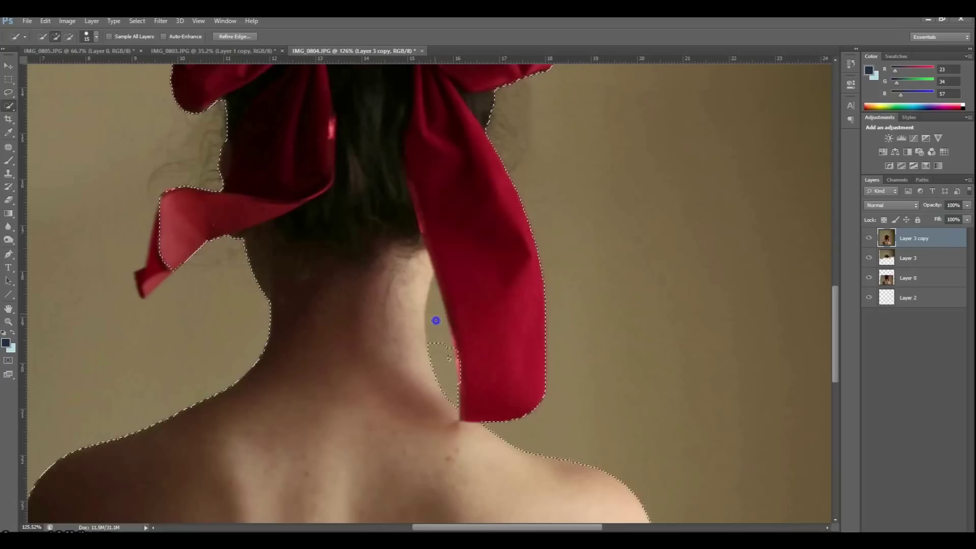
click(441, 329)
scroll(441, 318, down, 6)
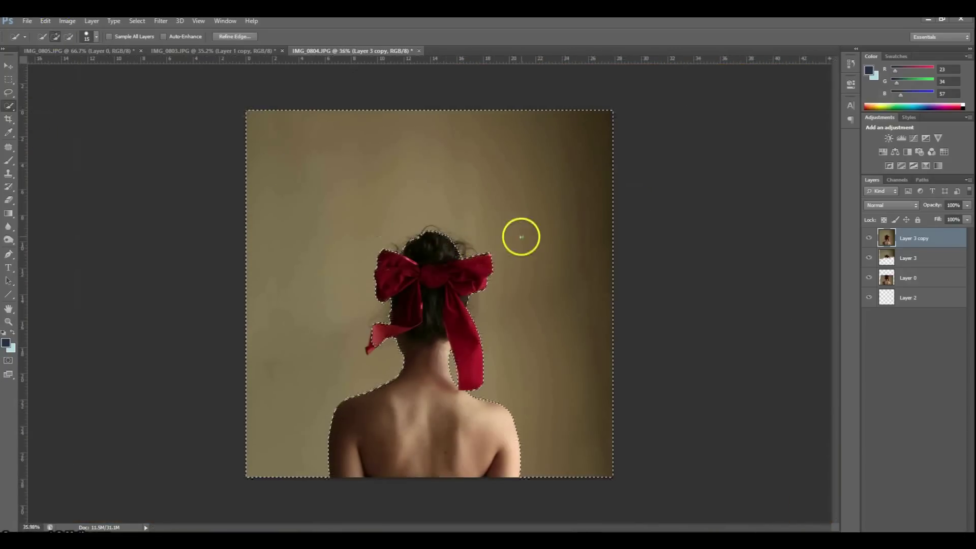
Refine the selection edge around the loose hair and ribbon with Radius 0.4 px, Smooth 9, Feather 0.5 px and slightly raised Contrast.
click(227, 38)
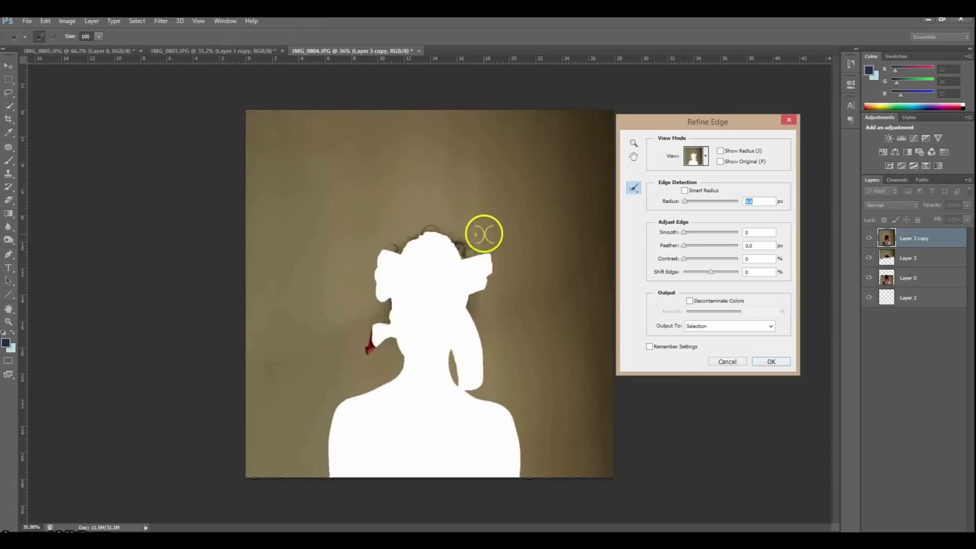
drag(461, 250, 472, 250)
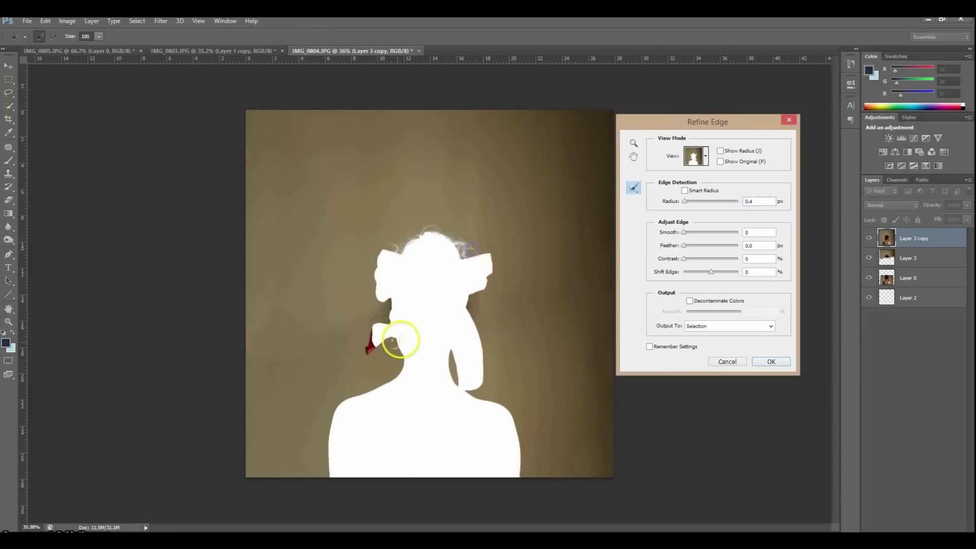
mouse_move(383, 308)
mouse_down()
mouse_move(381, 352)
mouse_move(360, 347)
mouse_move(365, 337)
mouse_move(420, 356)
mouse_move(394, 348)
mouse_up()
drag(478, 341, 474, 307)
click(555, 304)
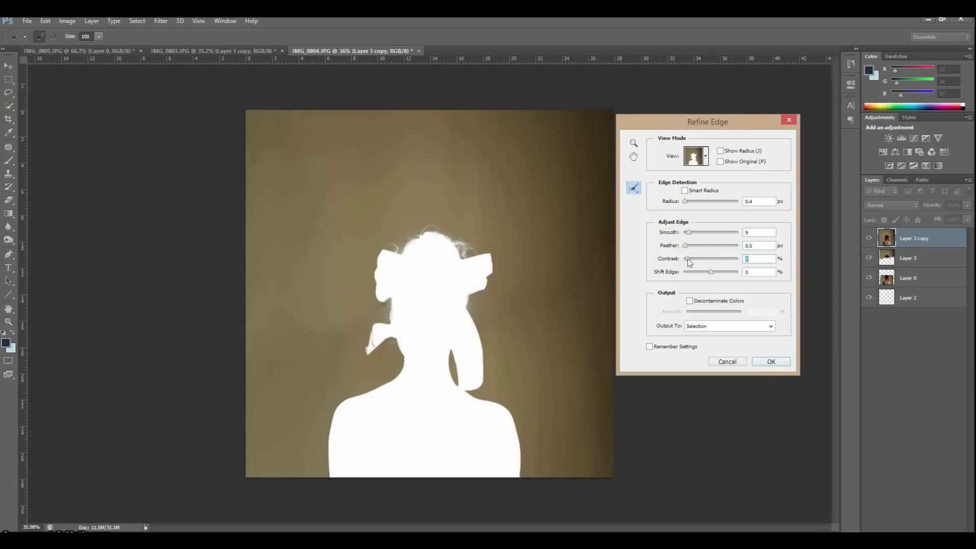
click(771, 362)
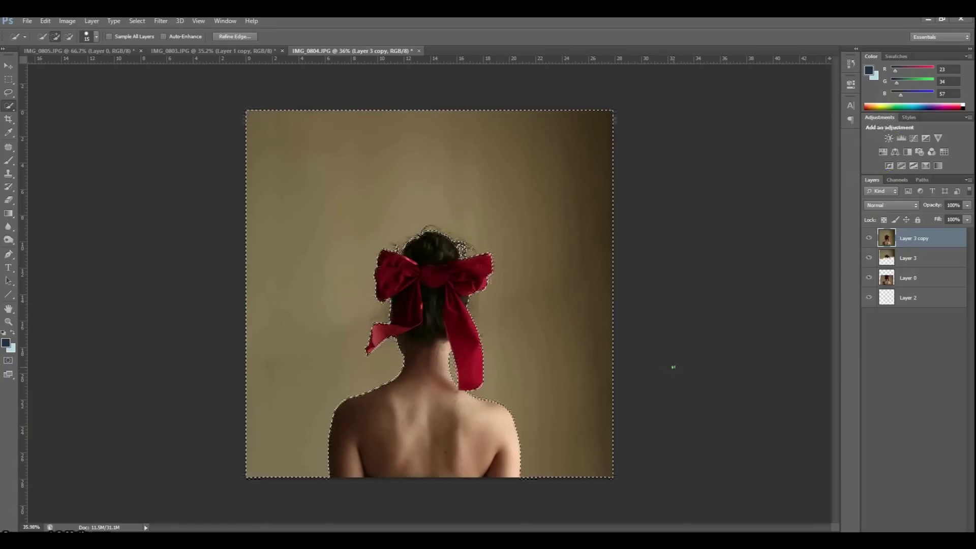
Copy the selected wall to its own new layer above the retouched photo layer.
key(ctrl+shift+alt+n)
key(ctrl+d)
key(ctrl+shift+alt+e)
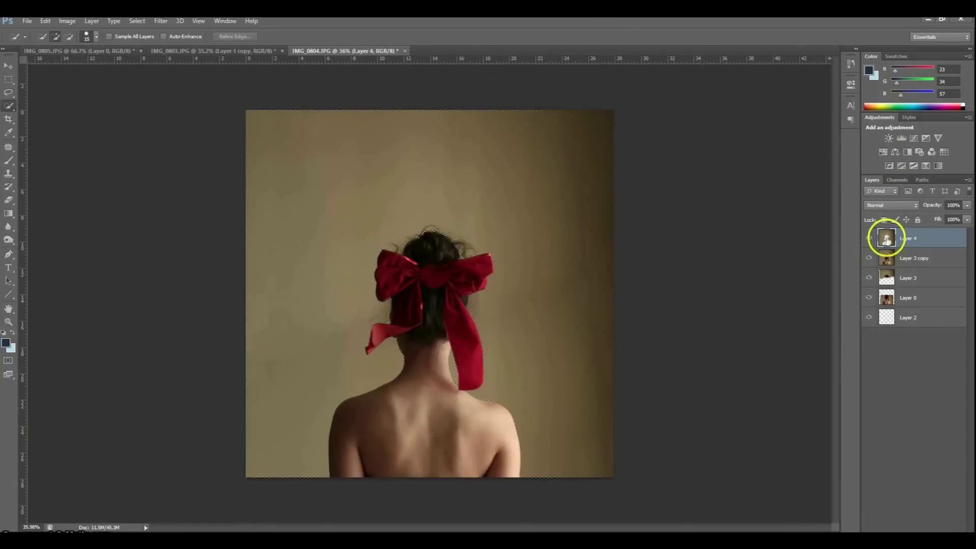
Load the wall layer as a selection and add a Color Balance adjustment with midtones Cyan-Red -98, Magenta-Green +43, Yellow-Blue +67.
ctrl+click(887, 239)
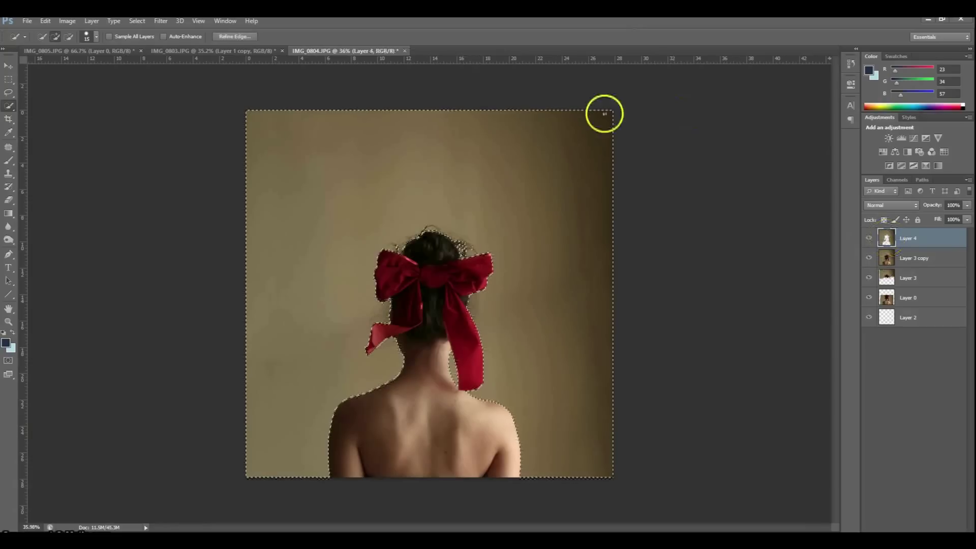
click(899, 154)
drag(747, 131, 741, 133)
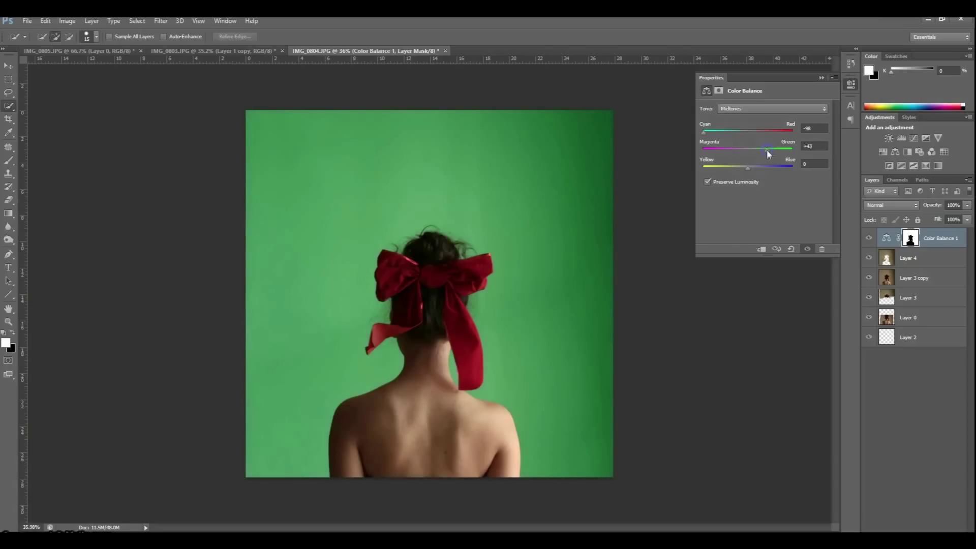
drag(749, 168, 756, 168)
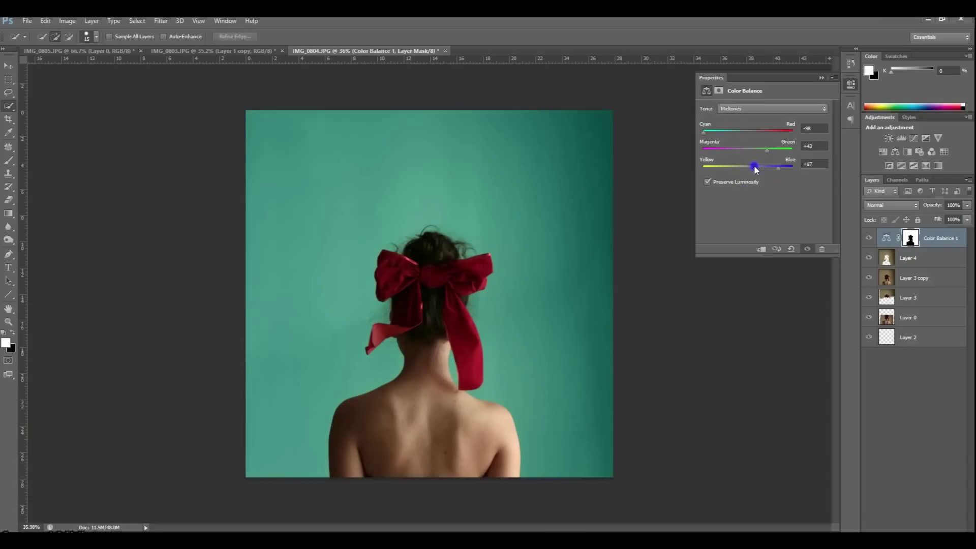
Compare the wall with and without the Color Balance adjustment, and examine the edges around the hair and bow up close.
click(871, 238)
click(870, 238)
click(870, 238)
click(870, 237)
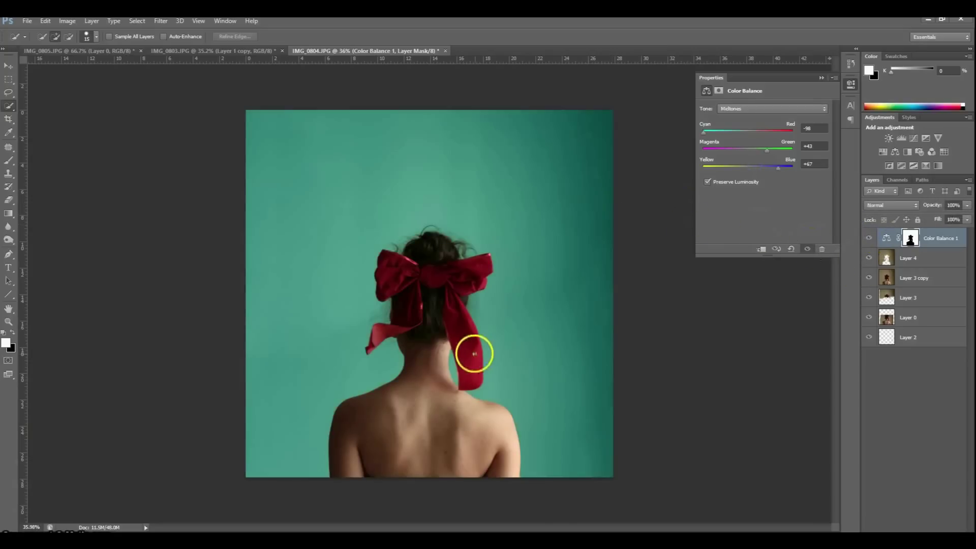
scroll(472, 328, up, 3)
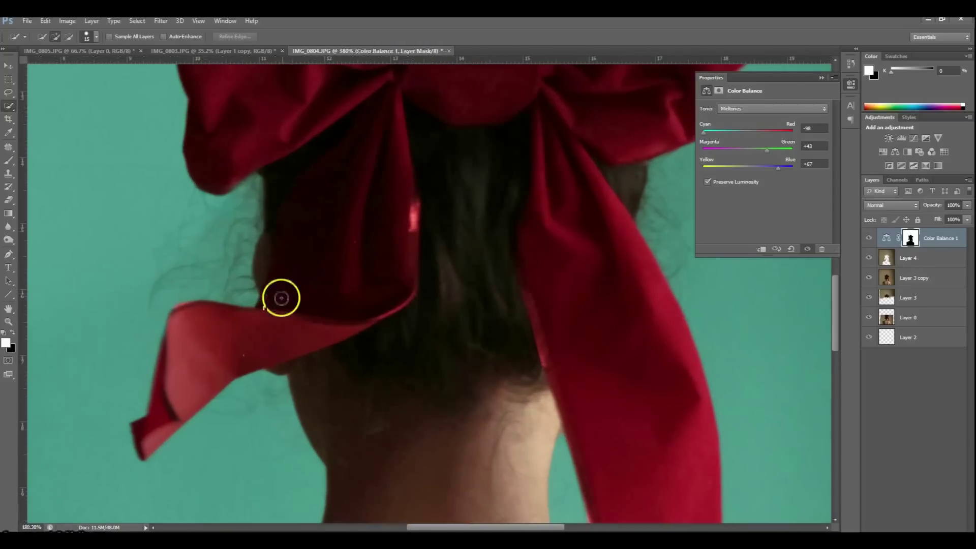
scroll(279, 294, up, 2)
scroll(459, 222, down, 2)
scroll(464, 224, up, 1)
scroll(381, 283, down, 2)
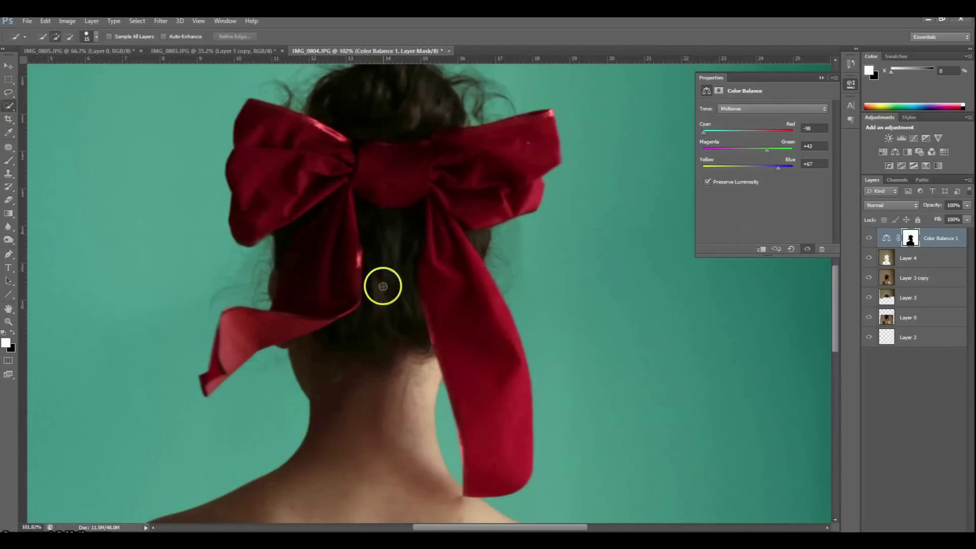
scroll(435, 122, up, 1)
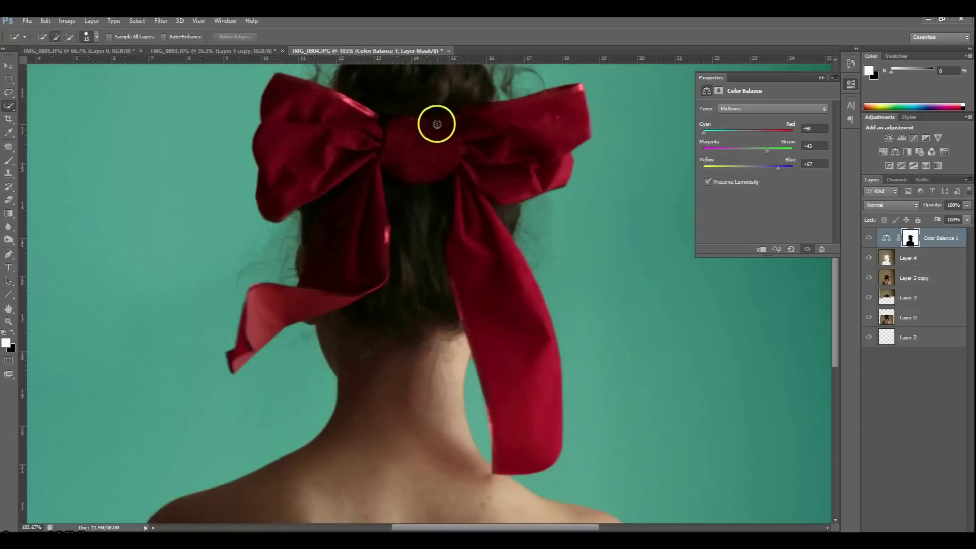
scroll(554, 183, up, 1)
Try painting the Color Balance mask with white and black over the bow's right loop, and undo the strokes.
drag(554, 183, 423, 227)
key(b)
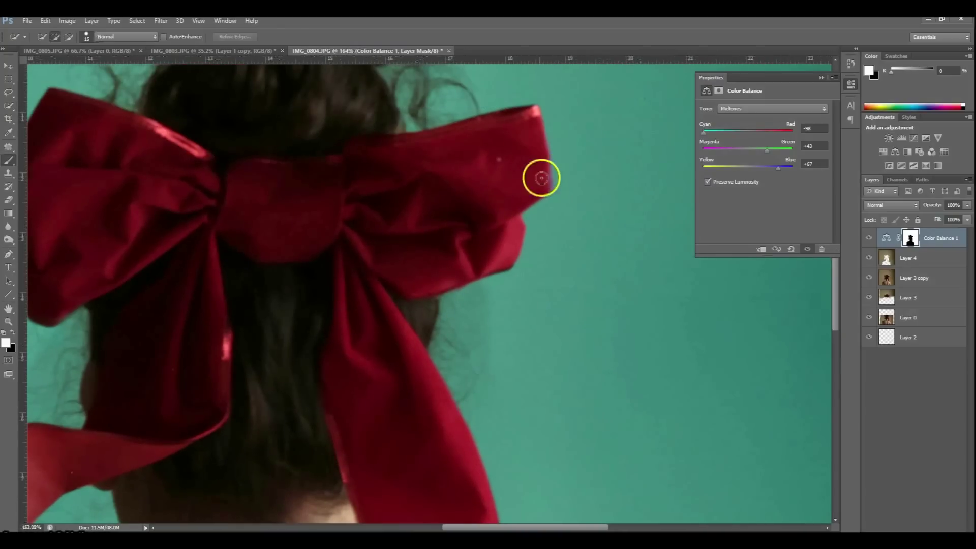
click(529, 119)
mouse_move(528, 119)
mouse_down()
mouse_move(544, 174)
mouse_move(518, 213)
mouse_up()
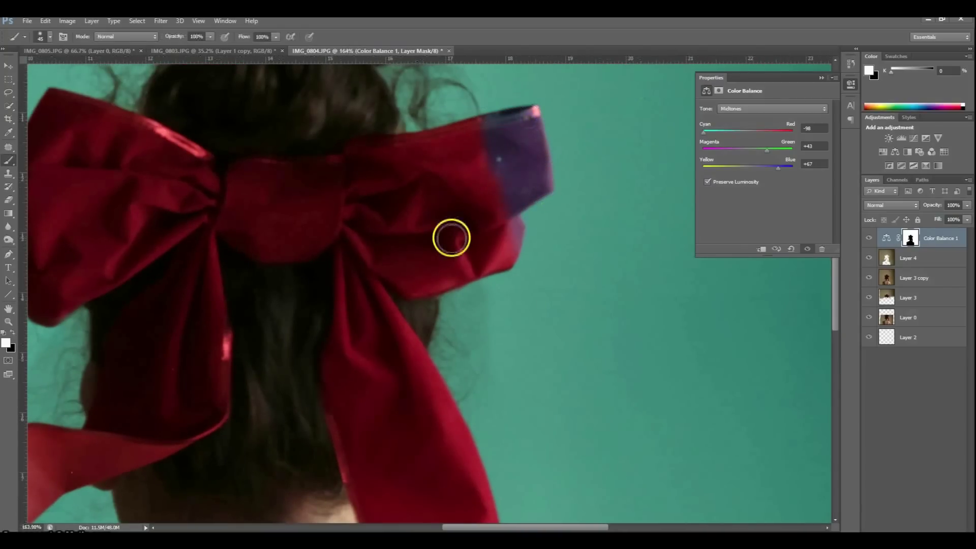
key(x)
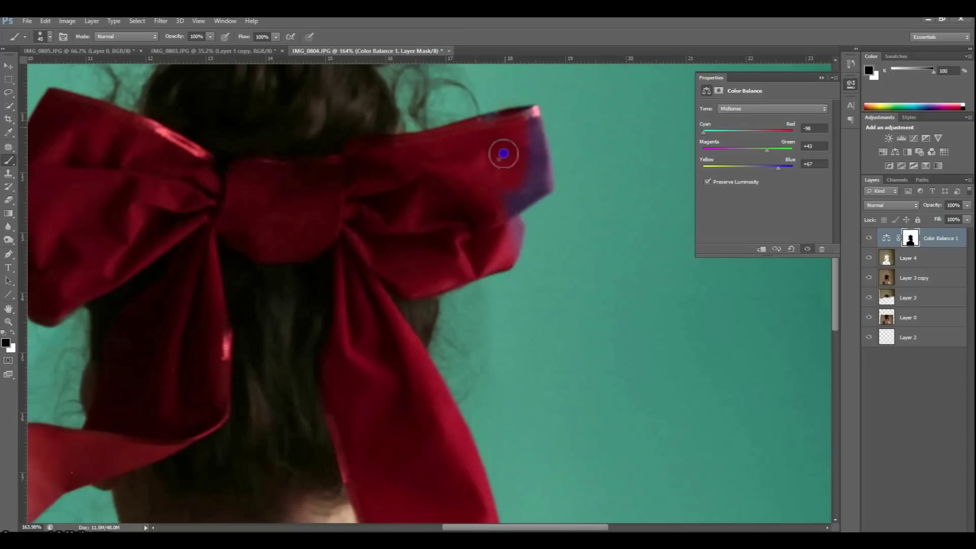
drag(503, 153, 529, 139)
key(ctrl+alt+z)
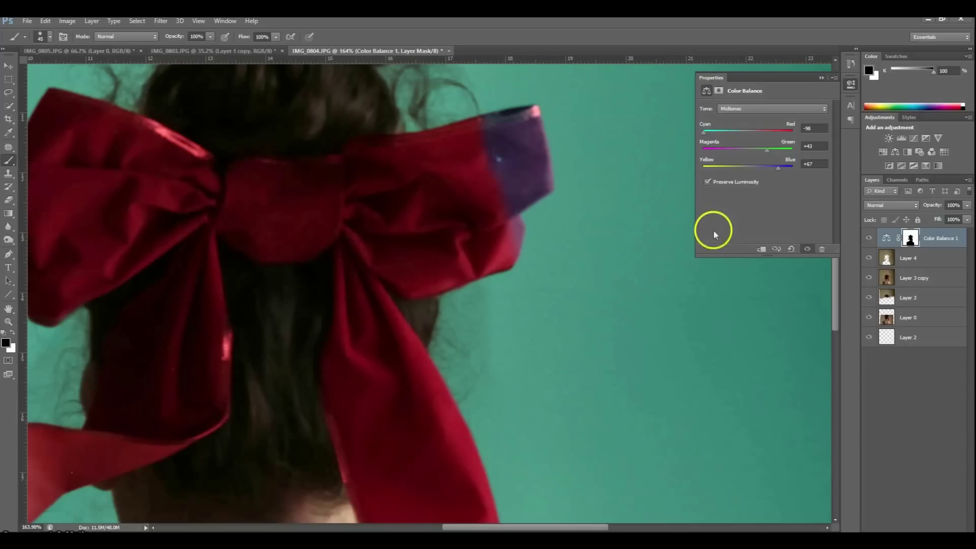
key(ctrl+alt+z)
Add a new layer above the wall layer and set the foreground colour to the wall's teal, RGB 62, 135, 122.
scroll(504, 259, down, 4)
scroll(496, 270, down, 5)
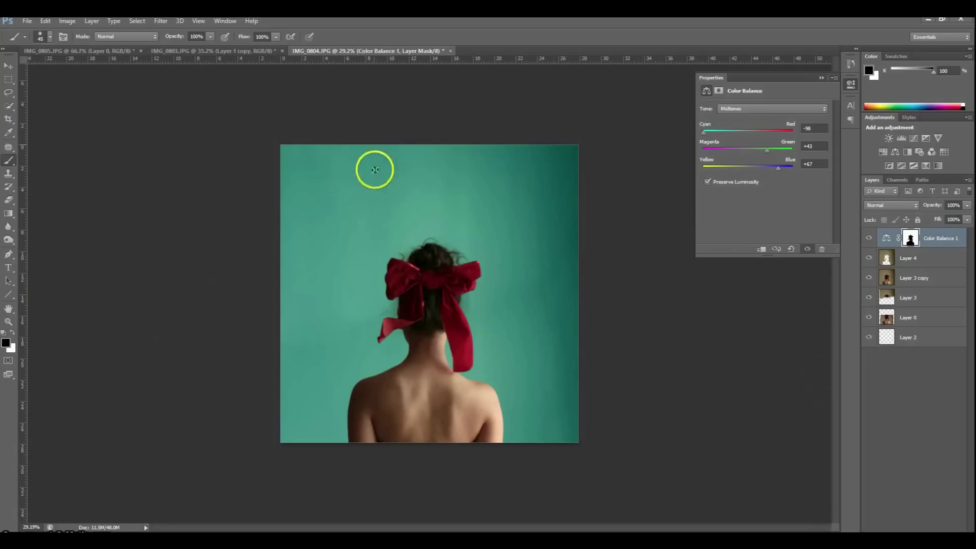
scroll(544, 272, up, 1)
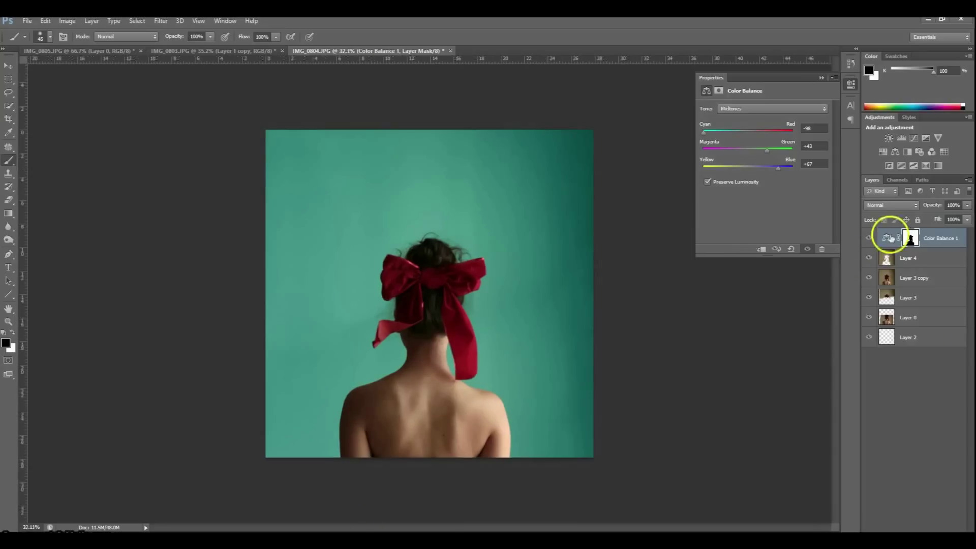
click(908, 259)
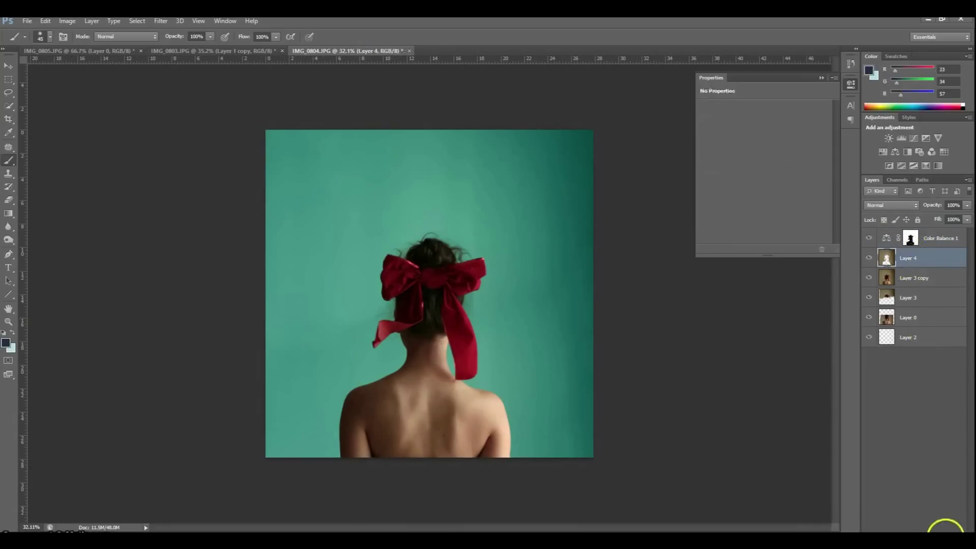
click(945, 529)
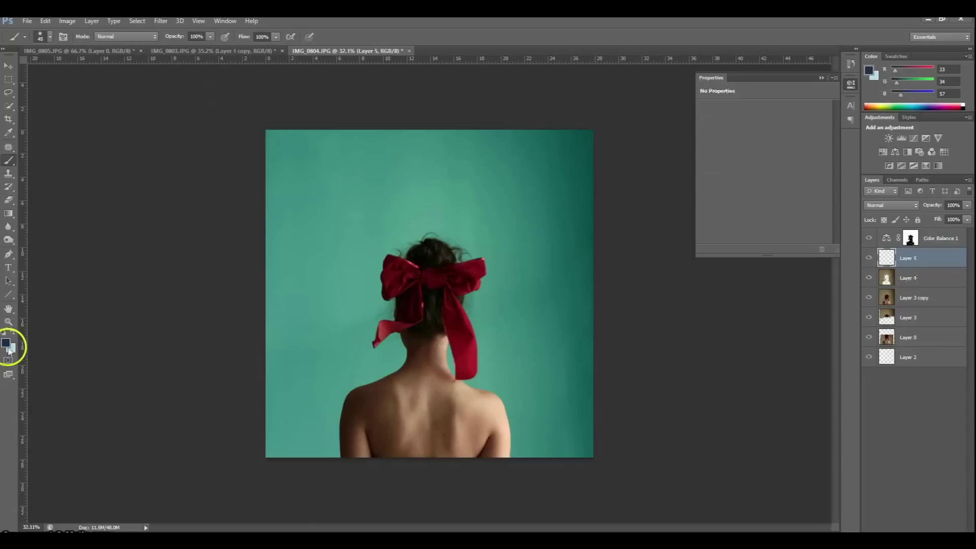
click(7, 346)
click(375, 198)
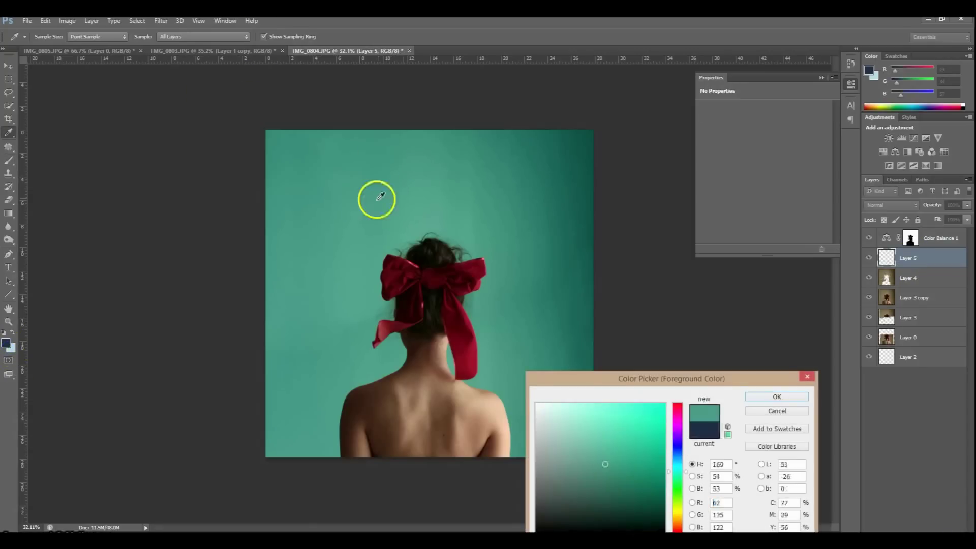
click(793, 397)
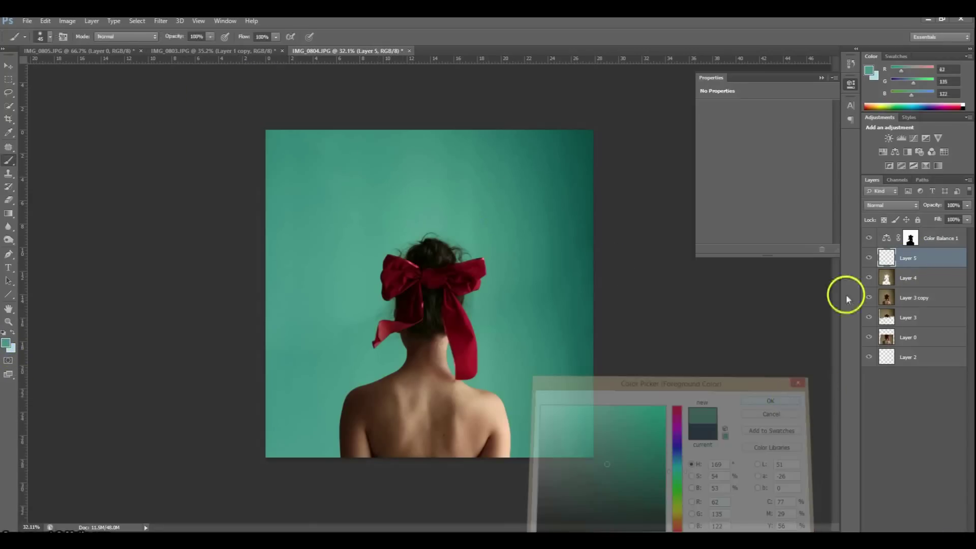
Load the wall layer's outline as a selection, fill it with the teal foreground colour on the new layer, and deselect.
ctrl+click(889, 281)
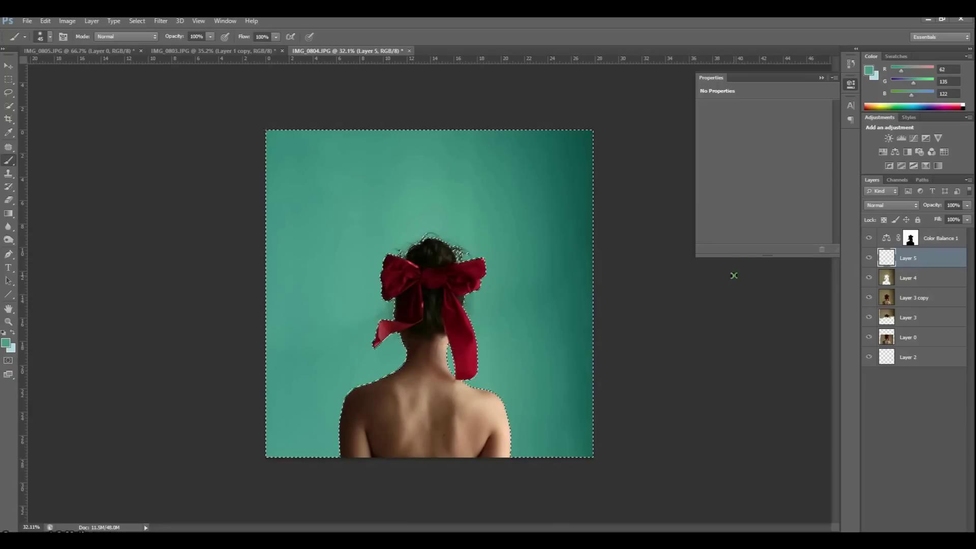
key(alt+BackSpace)
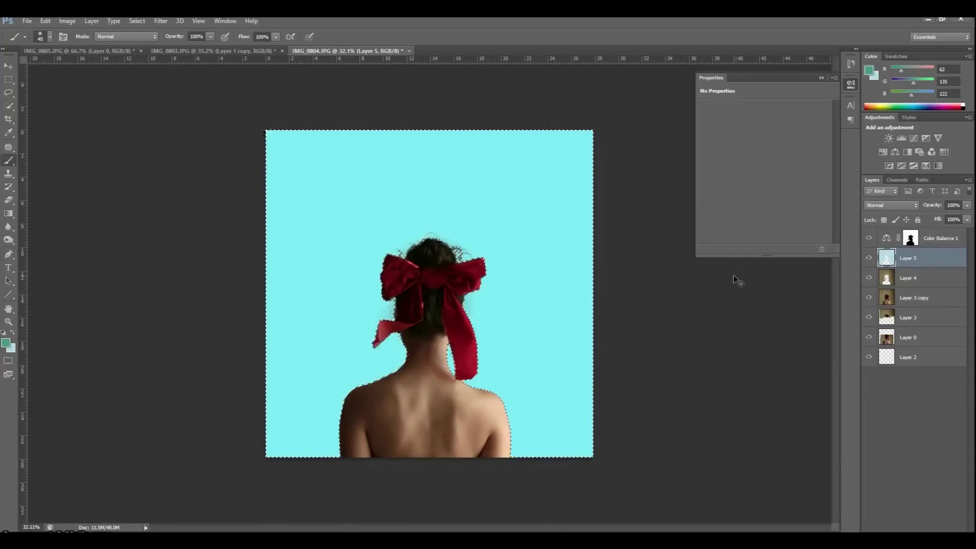
click(731, 278)
key(ctrl+d)
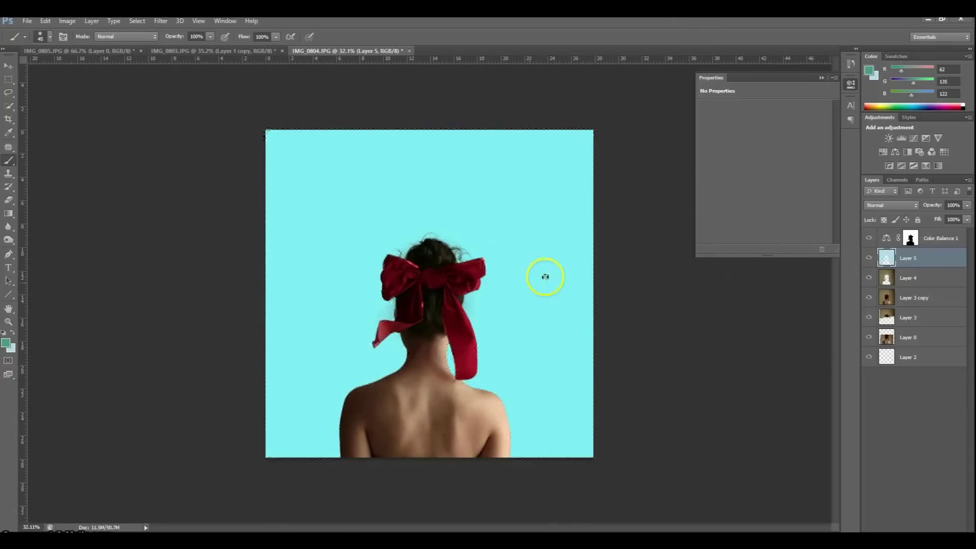
Lower the teal fill layer's opacity to 33% and compare the wall with and without the fill.
scroll(449, 358, up, 2)
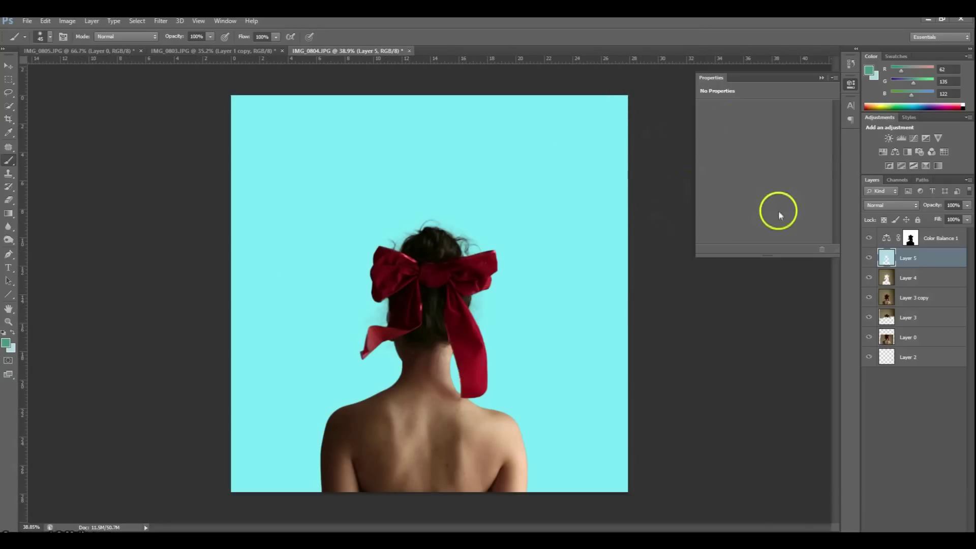
click(964, 205)
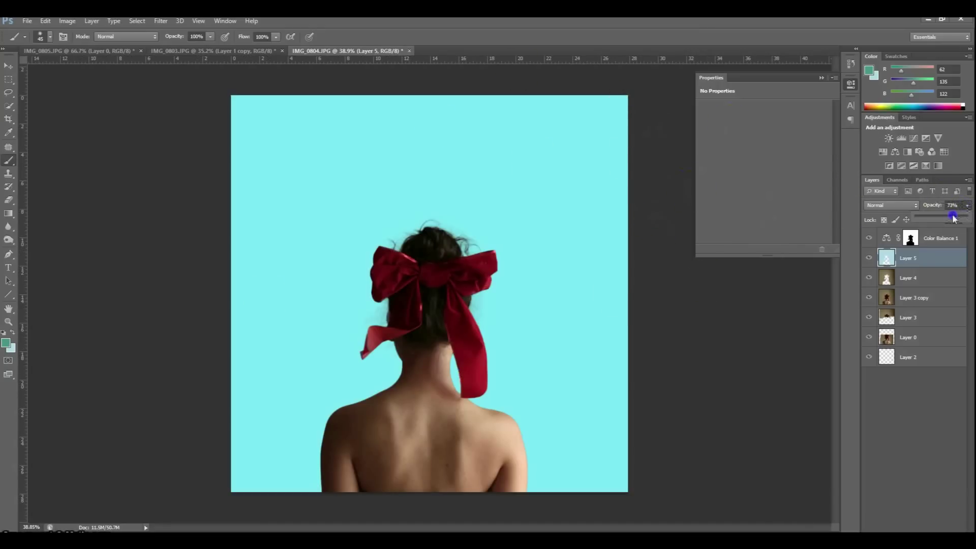
drag(953, 218, 934, 215)
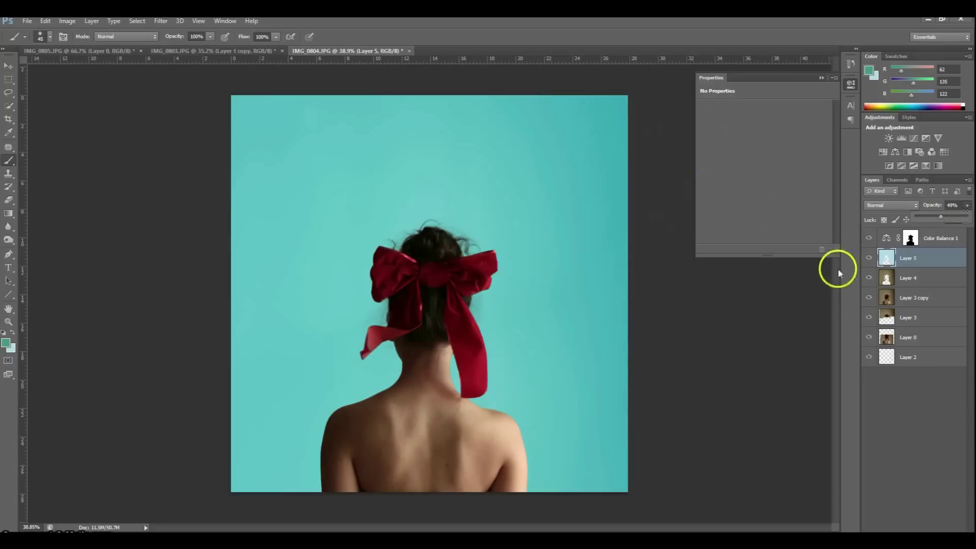
click(869, 257)
click(869, 258)
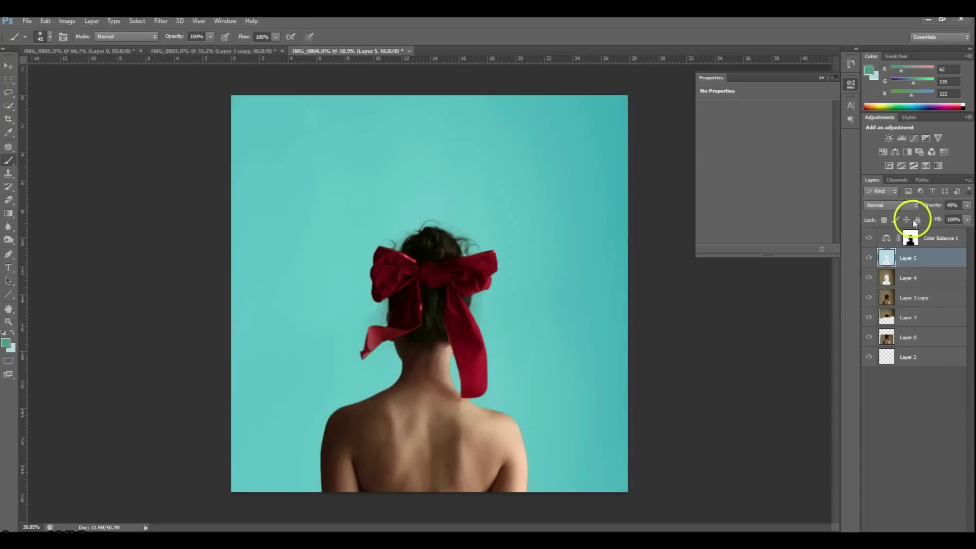
click(965, 205)
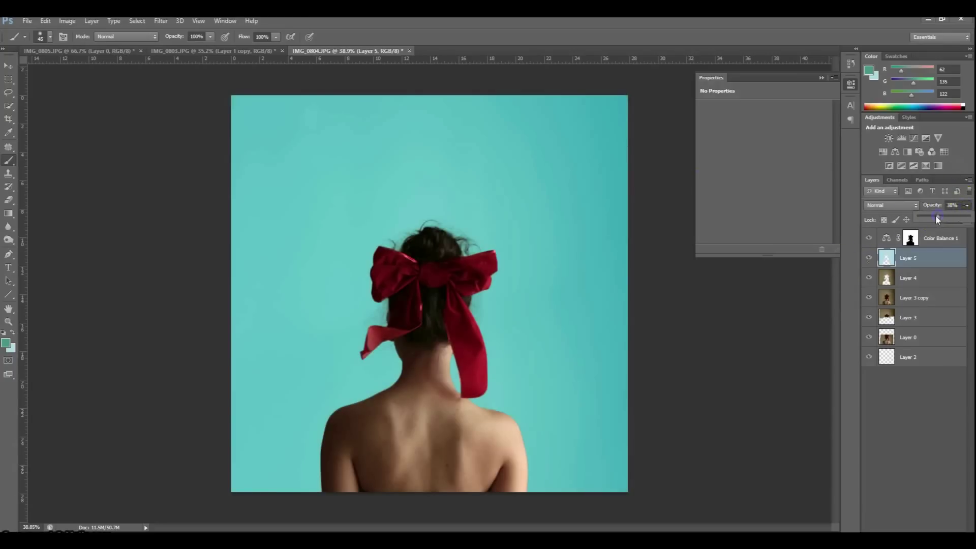
drag(932, 221, 933, 220)
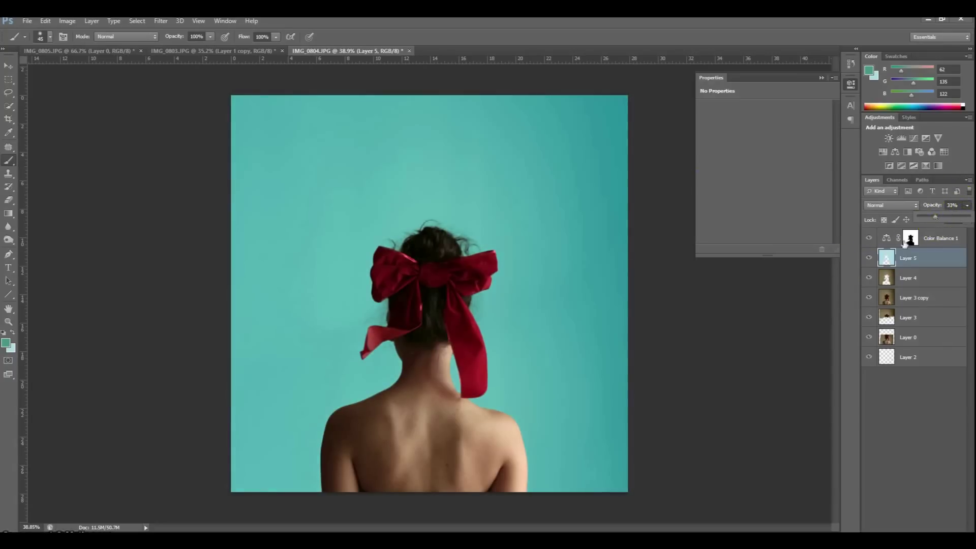
click(870, 258)
click(870, 258)
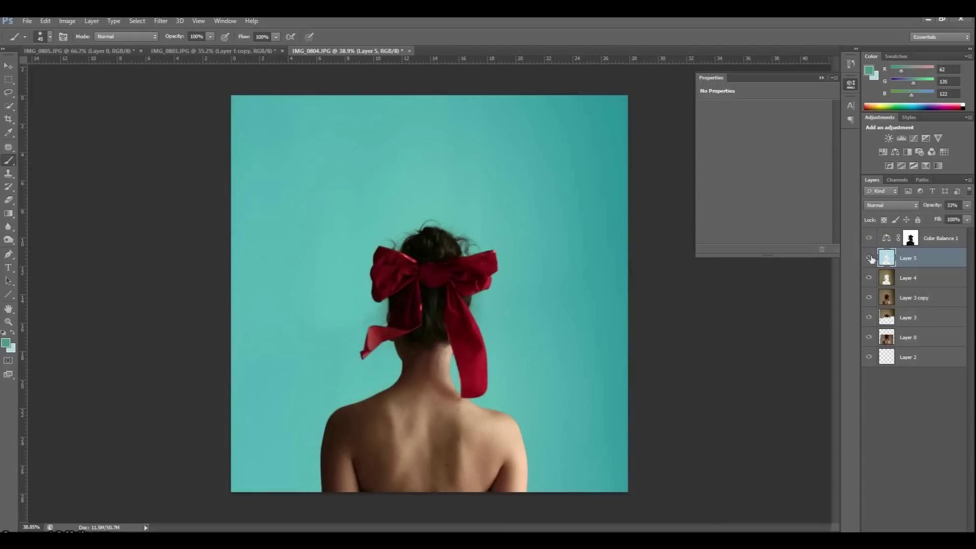
Duplicate the layers from Color Balance 1 down to Layer 3 copy and merge the duplicates into one layer.
click(933, 240)
click(943, 245)
click(929, 299)
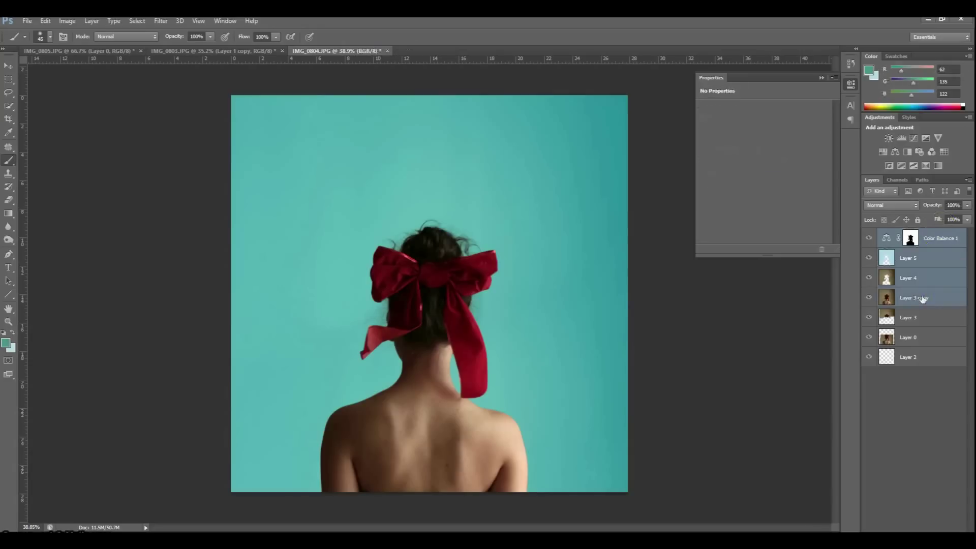
key(ctrl+j)
key(ctrl+e)
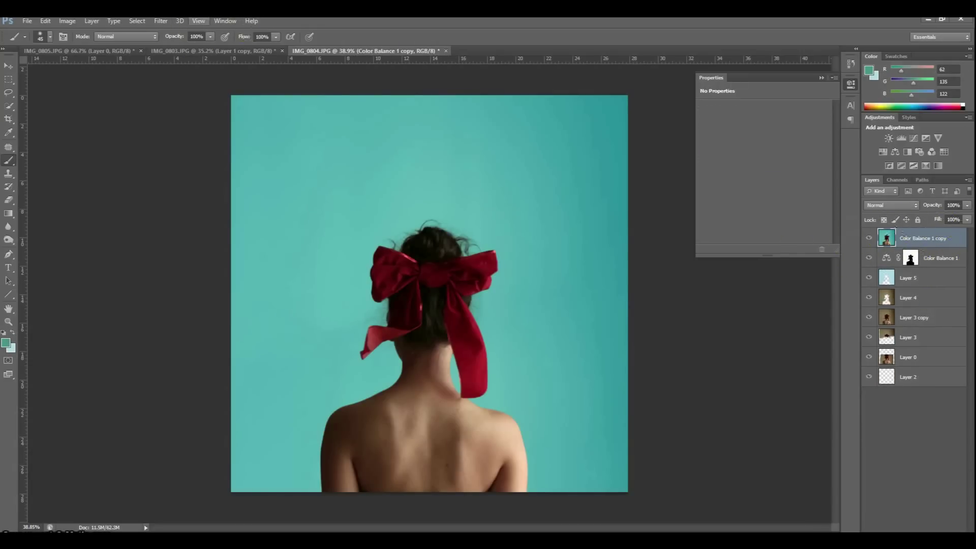
Apply Lighting Effects to the merged layer with a spot light centred on the neck, enlarged around the figure, and an adjusted hotspot.
click(168, 22)
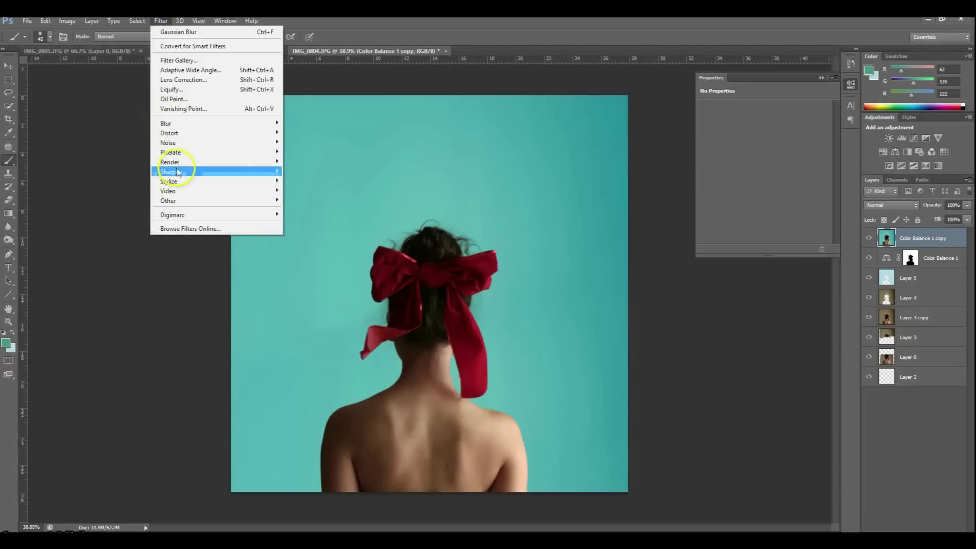
mouse_move(257, 161)
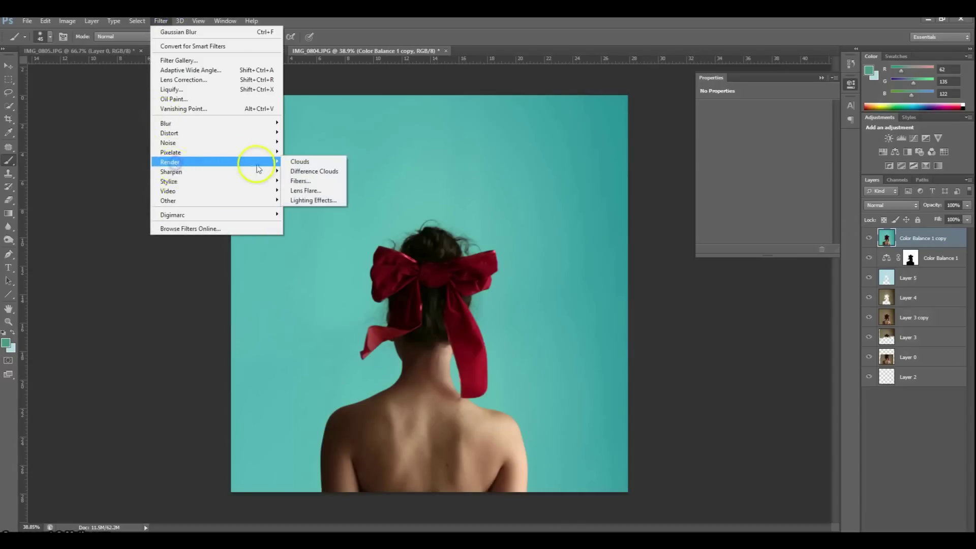
click(310, 201)
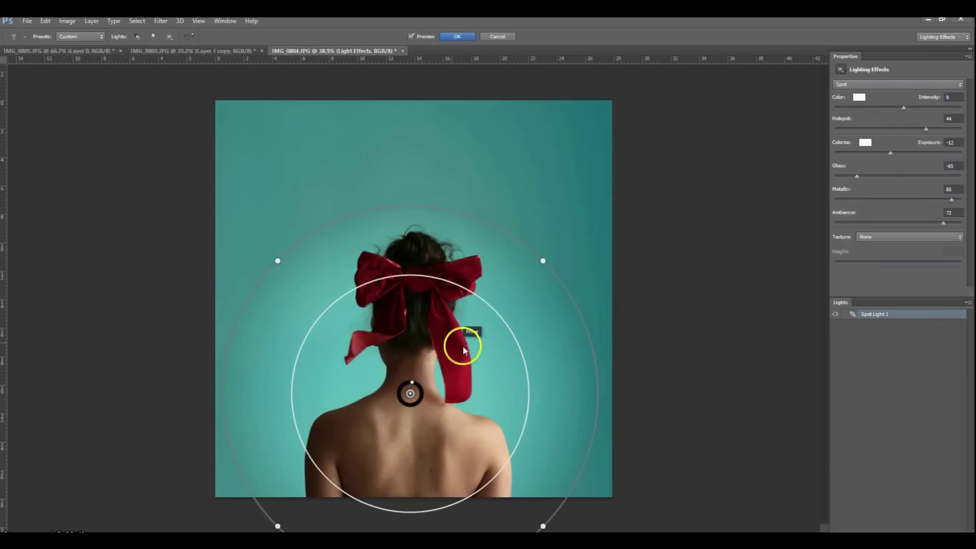
drag(452, 346, 459, 312)
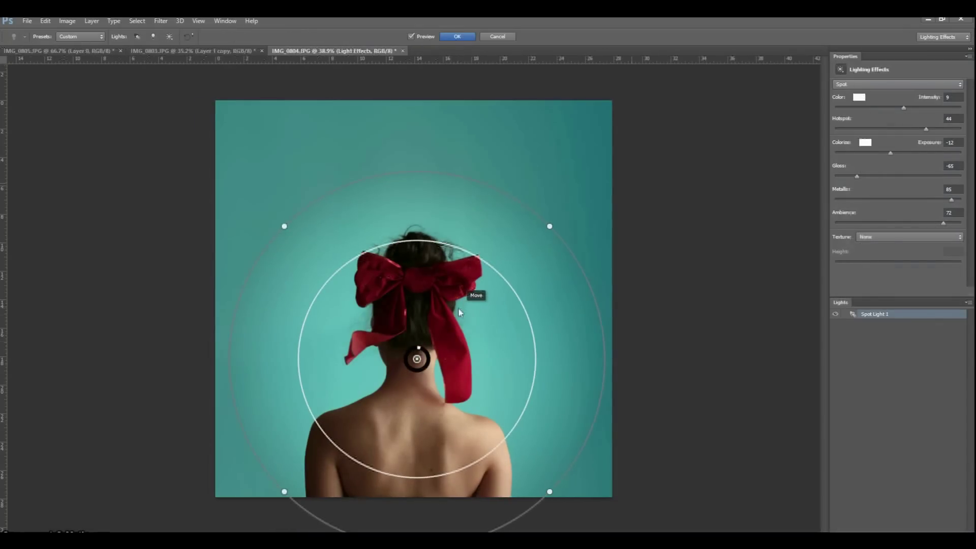
drag(551, 227, 613, 210)
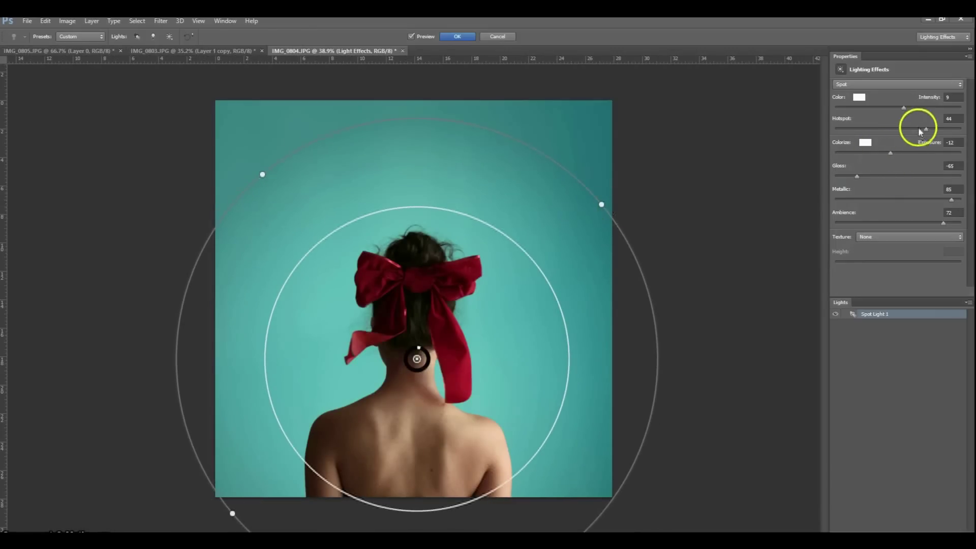
drag(922, 130, 932, 136)
click(455, 36)
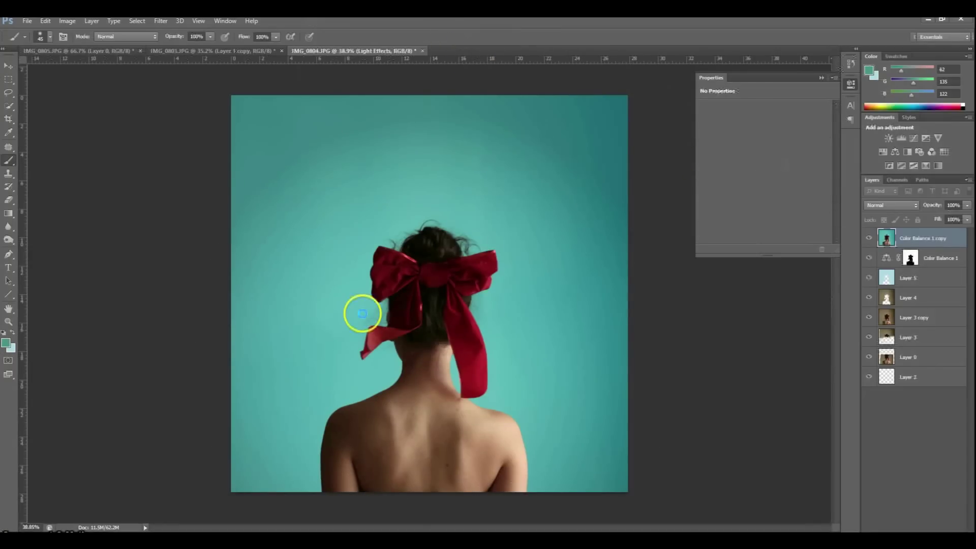
Reduce the lighting layer's opacity to 57% and compare the image with and without the lighting.
click(967, 205)
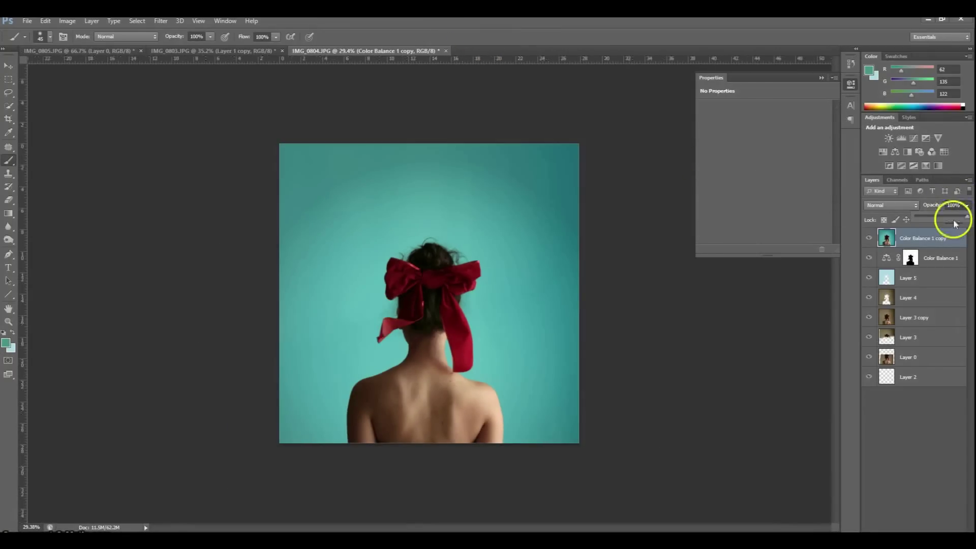
drag(950, 222, 948, 222)
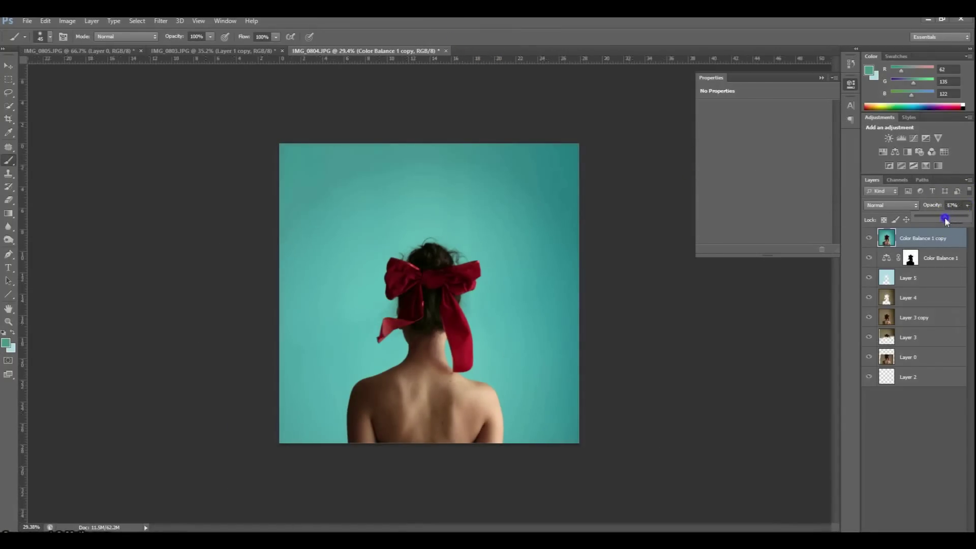
key(ctrl+0)
click(869, 238)
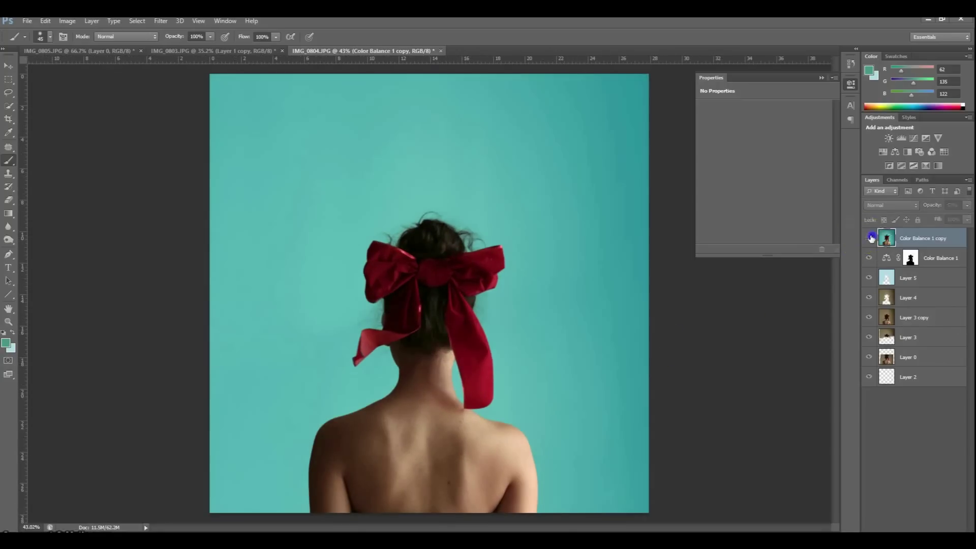
click(869, 238)
scroll(612, 349, down, 3)
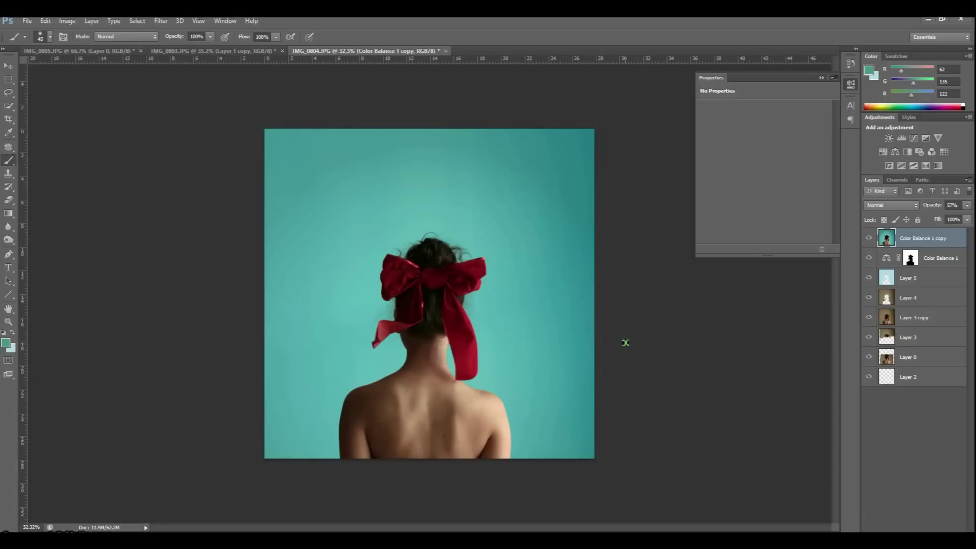
scroll(424, 381, up, 1)
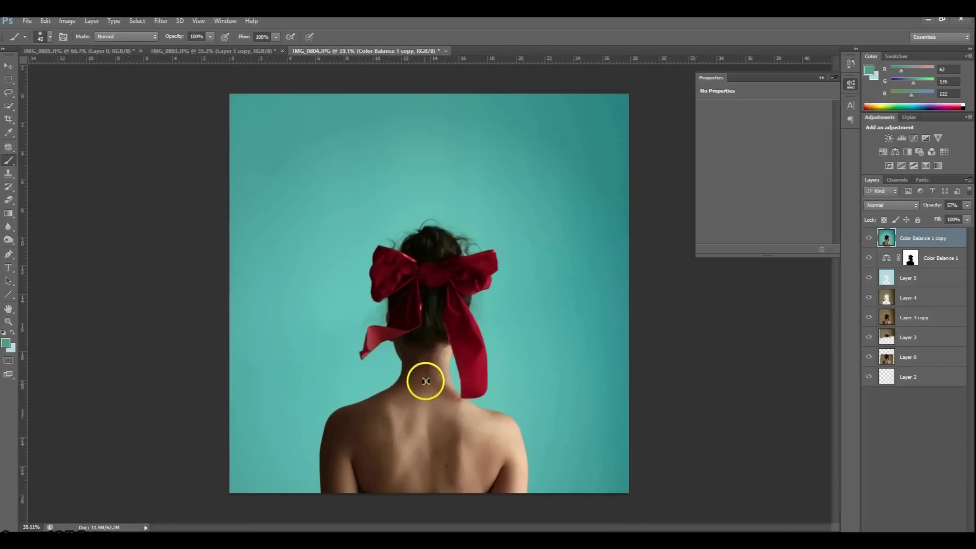